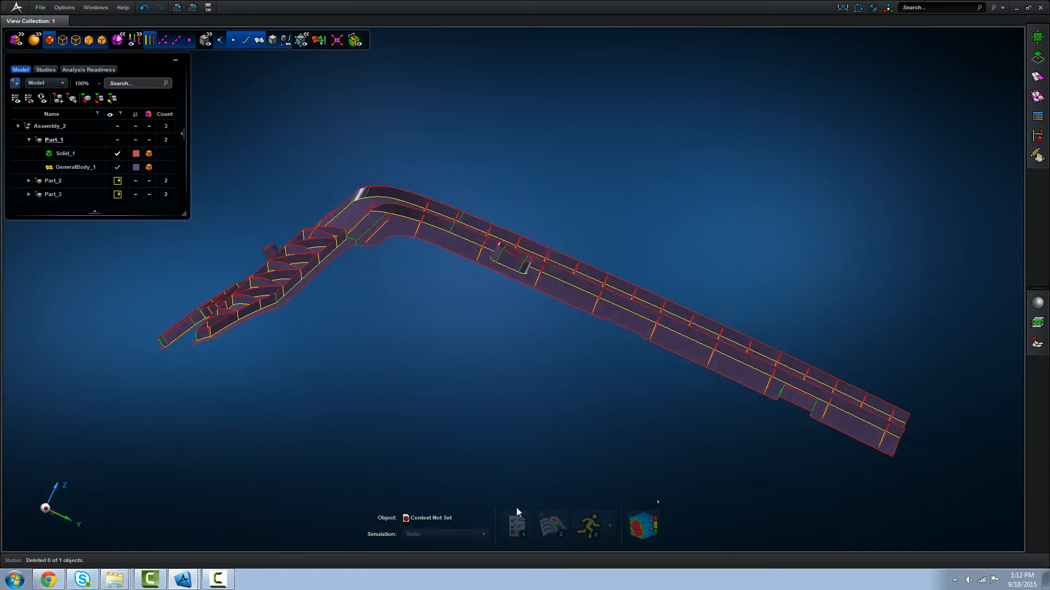
# Step: Surface-mesh the general body of Part_1 with a 6 mm mesh size
pyautogui.click(1035, 78)
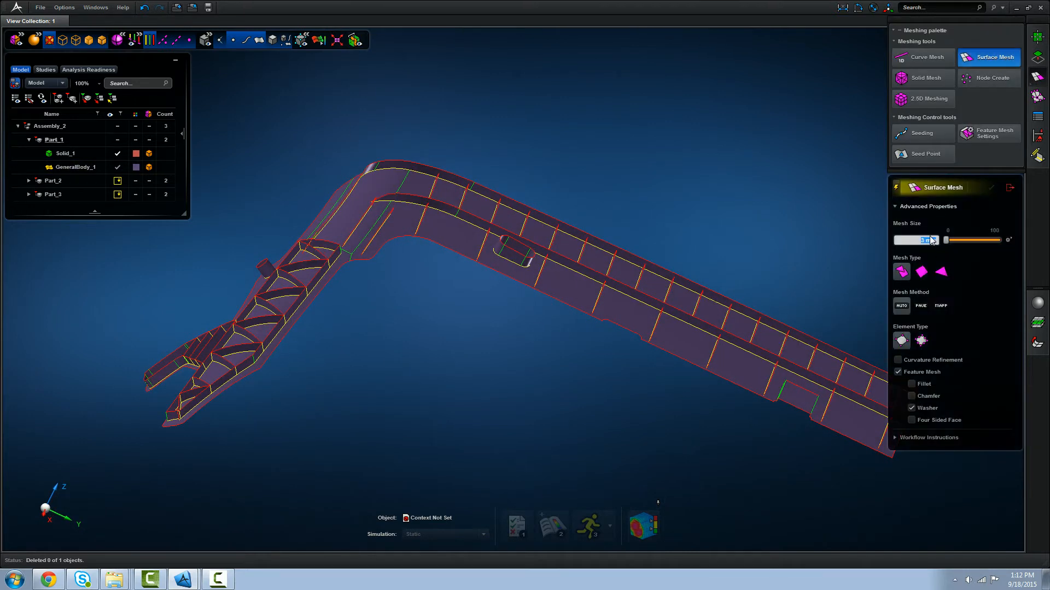
pyautogui.click(627, 286)
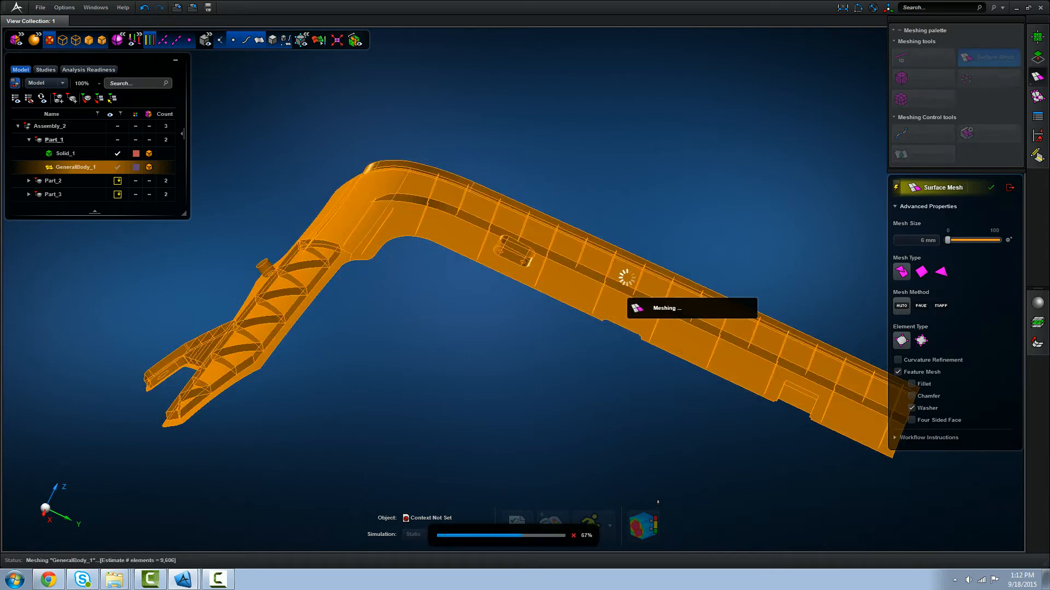
pyautogui.click(1010, 188)
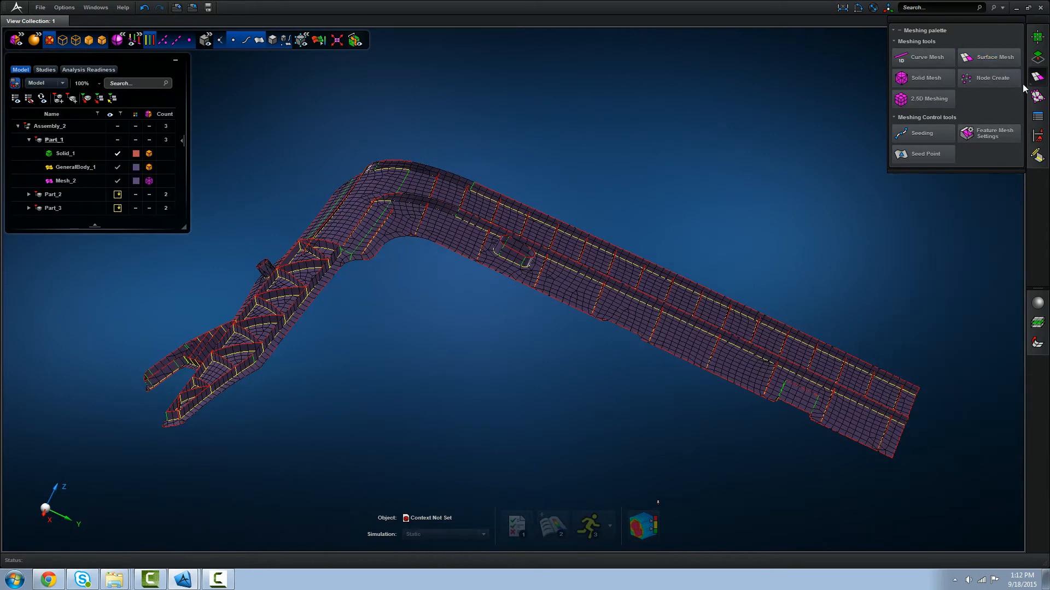
pyautogui.click(1036, 78)
# Step: Show the model in wireframe and display the element quality index of the new mesh
pyautogui.click(75, 39)
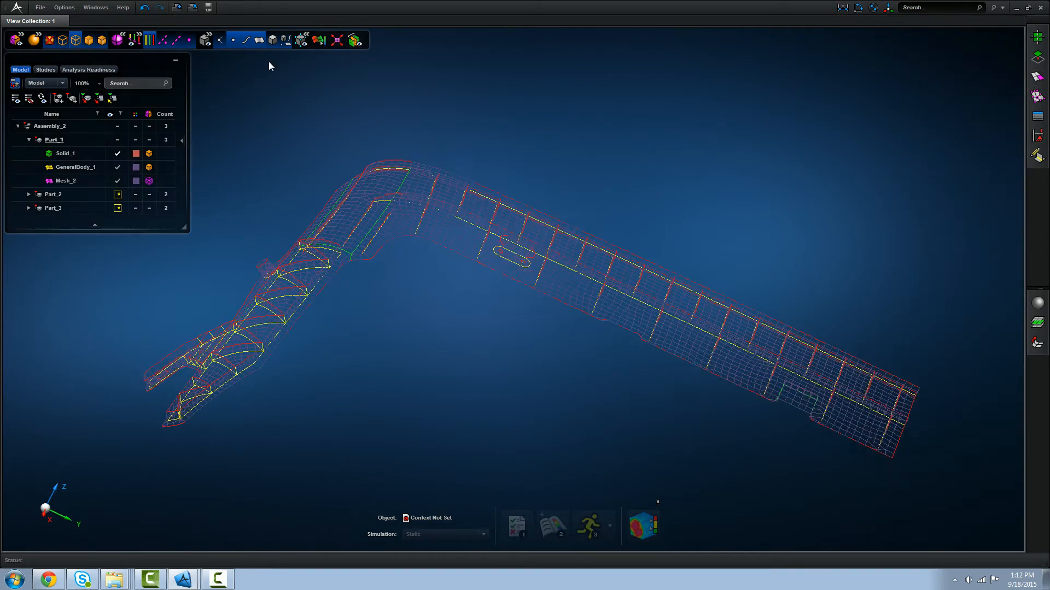
pyautogui.click(317, 41)
pyautogui.moveTo(228, 185)
pyautogui.mouseDown(button='middle')
pyautogui.moveTo(239, 205)
pyautogui.moveTo(244, 190)
pyautogui.mouseUp(button='middle')
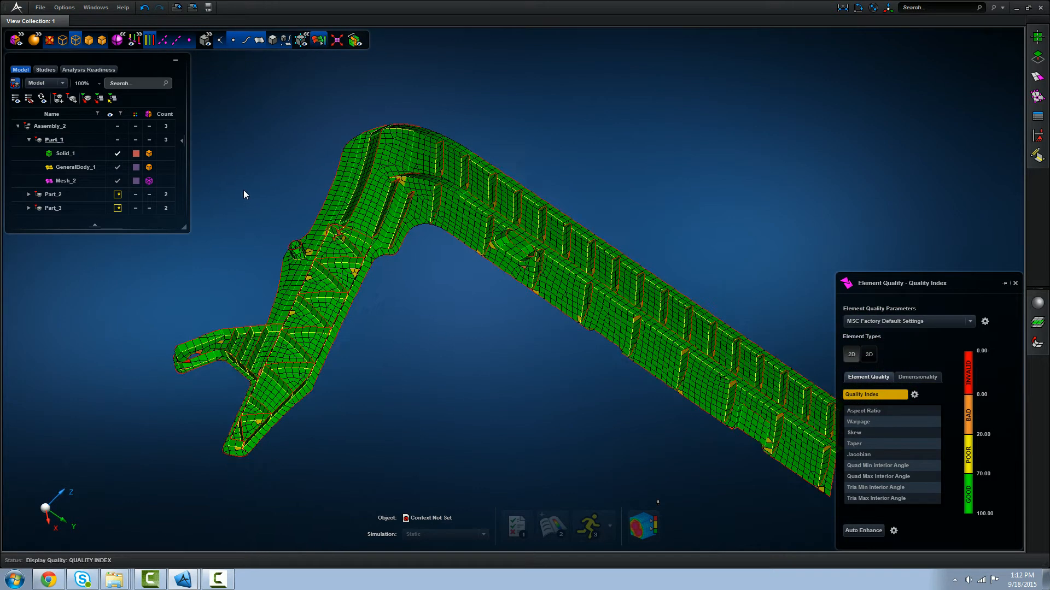
# Step: Hide the good, poor and bad elements in the Quality Index display to isolate the invalid ones
pyautogui.rightClick(971, 506)
pyautogui.click(993, 520)
pyautogui.rightClick(977, 462)
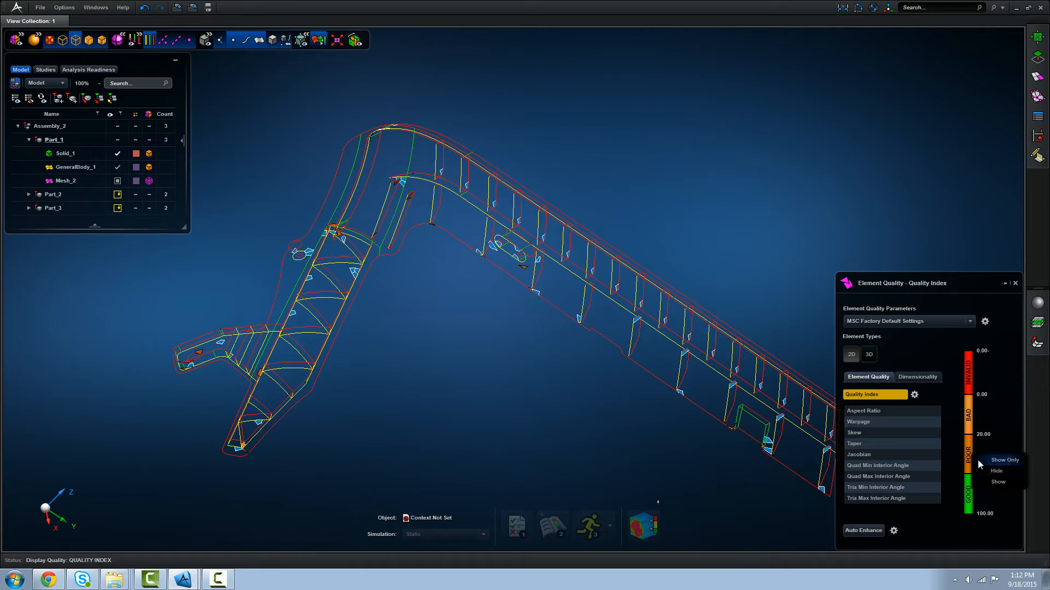
pyautogui.click(989, 471)
pyautogui.rightClick(980, 427)
pyautogui.click(989, 437)
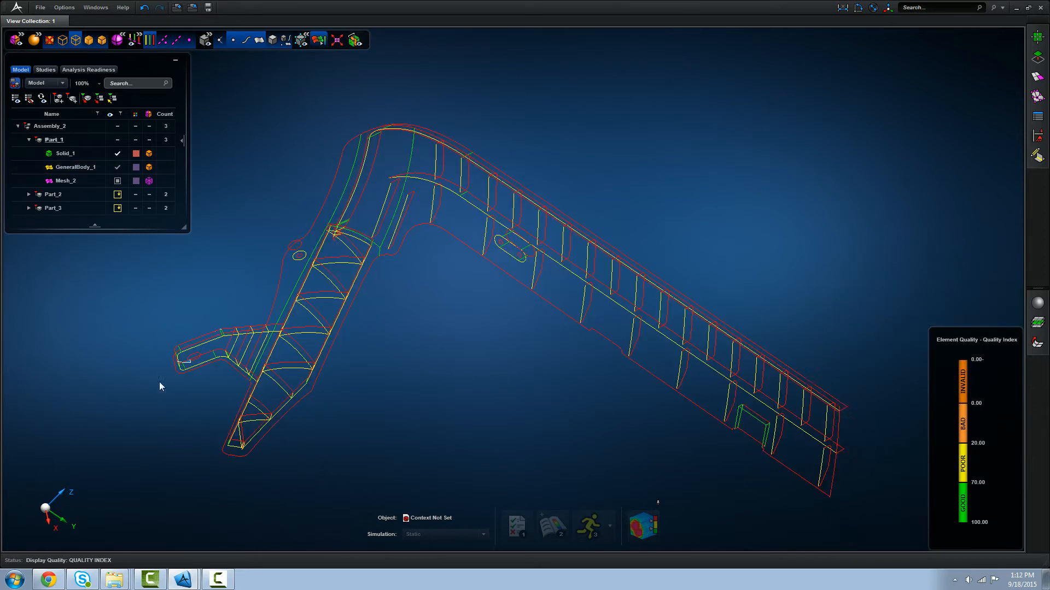
# Step: Hide the good elements around the edge notch and fork arm to isolate the problem elements at the fork tip
pyautogui.moveTo(831, 461)
pyautogui.mouseDown(button='middle')
pyautogui.moveTo(769, 437)
pyautogui.moveTo(795, 464)
pyautogui.moveTo(802, 589)
pyautogui.mouseUp(button='middle')
pyautogui.moveTo(494, 167); pyautogui.dragTo(500, 220, button='middle')
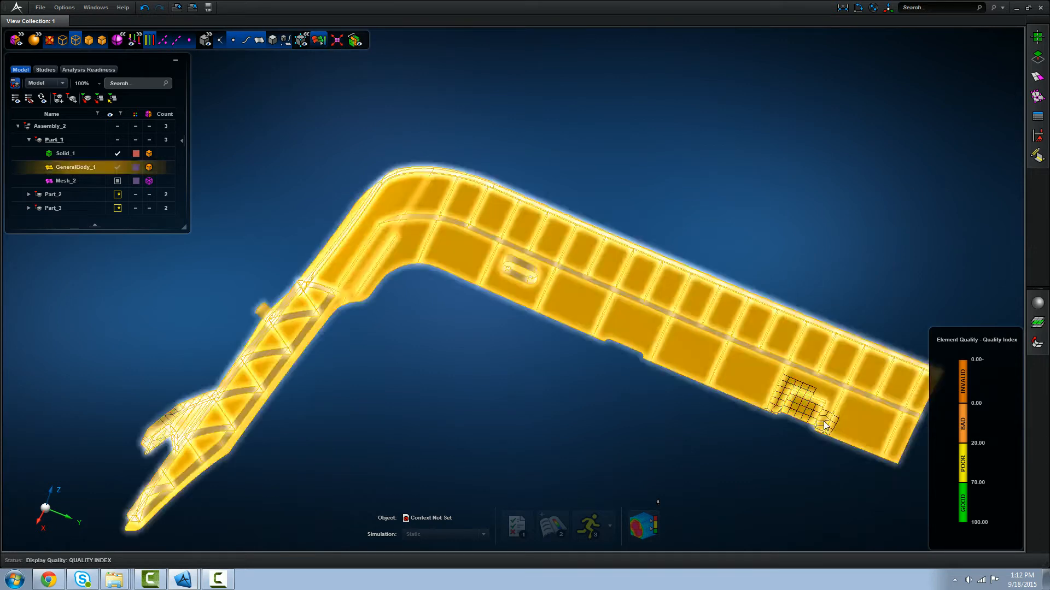
pyautogui.moveTo(1014, 545)
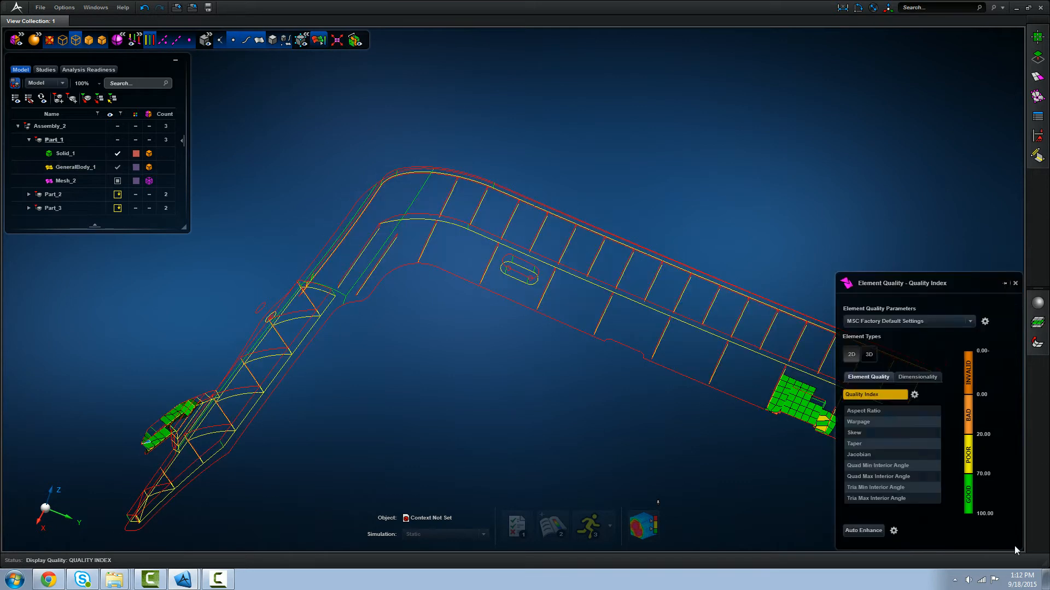
pyautogui.click(969, 495)
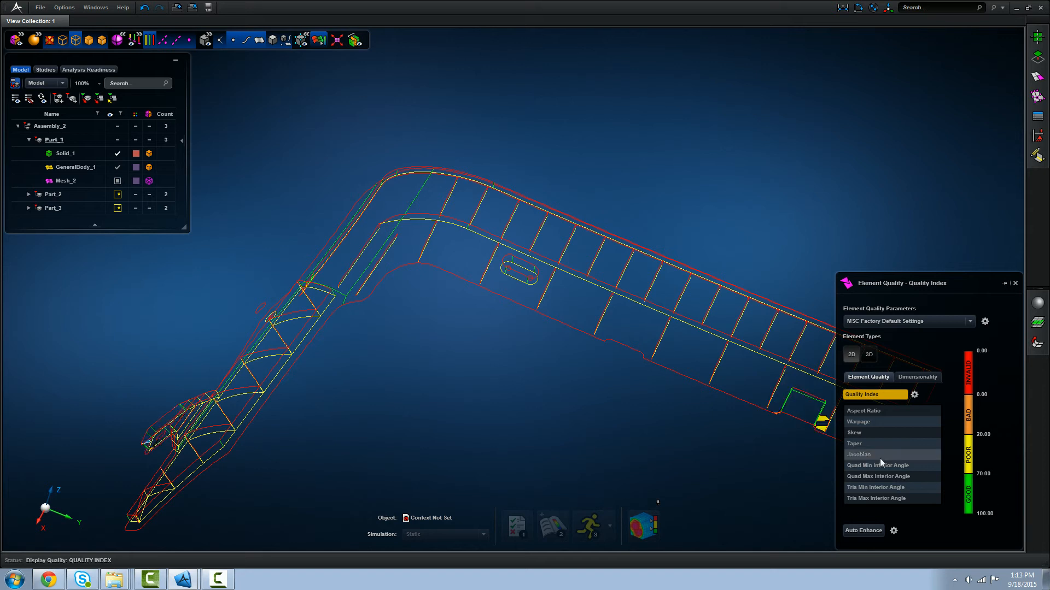
pyautogui.moveTo(585, 431); pyautogui.dragTo(536, 431, button='middle')
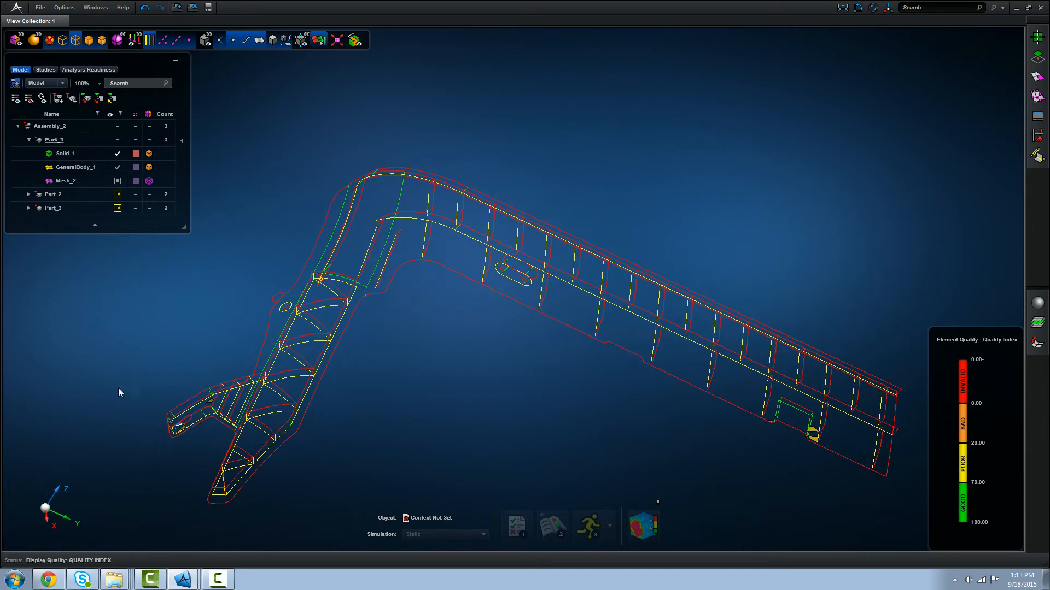
pyautogui.moveTo(221, 440); pyautogui.dragTo(221, 443)
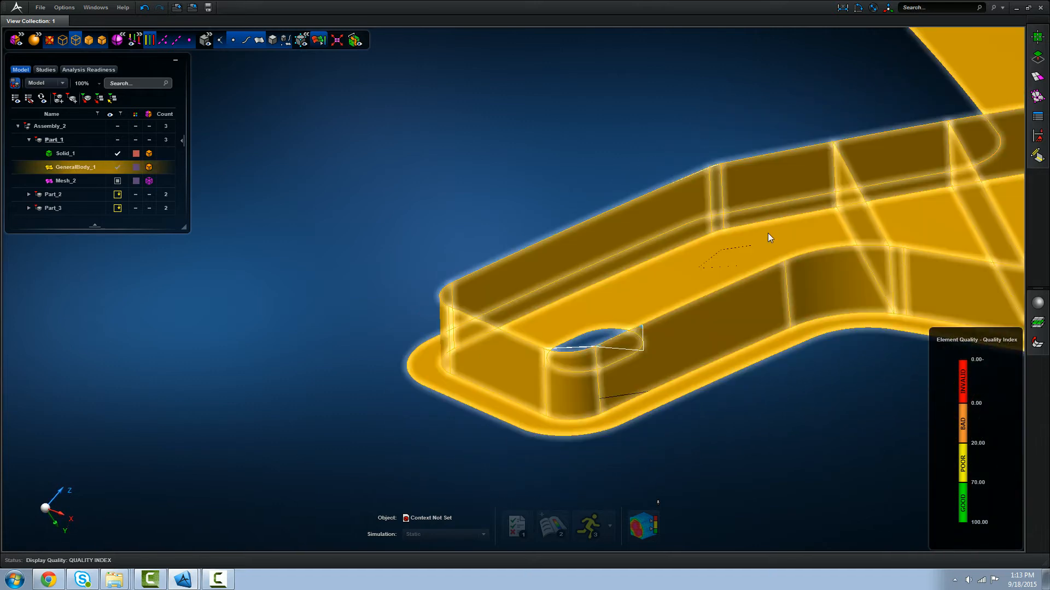
# Step: With Vertex/Edge Drag, snap the stray vertex at the upper bend of the fork arm's side wall onto the adjacent edge vertex
pyautogui.moveTo(1026, 62)
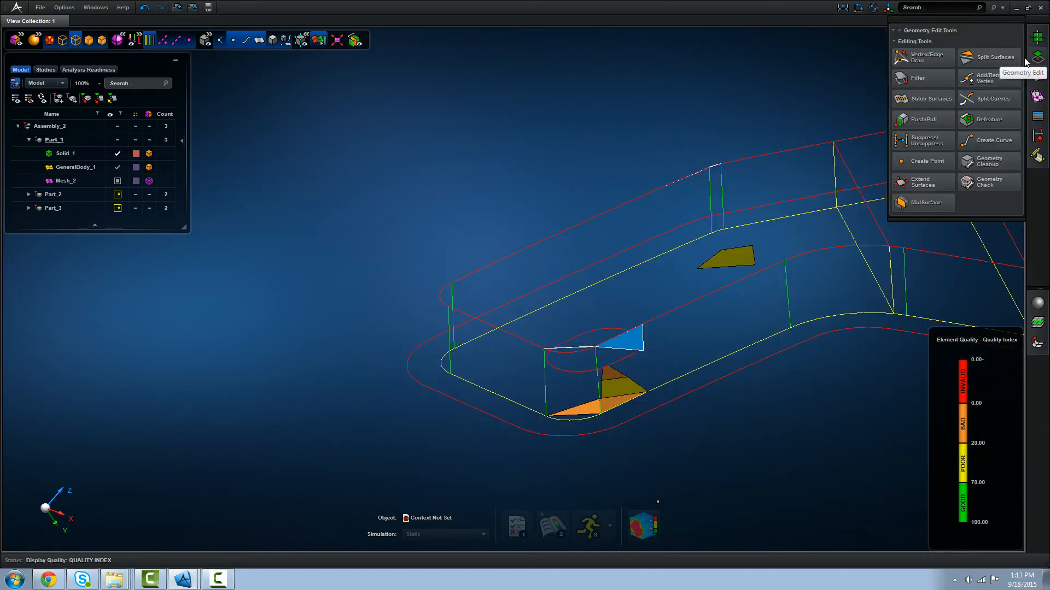
pyautogui.click(942, 55)
pyautogui.scroll(5, 754, 149)
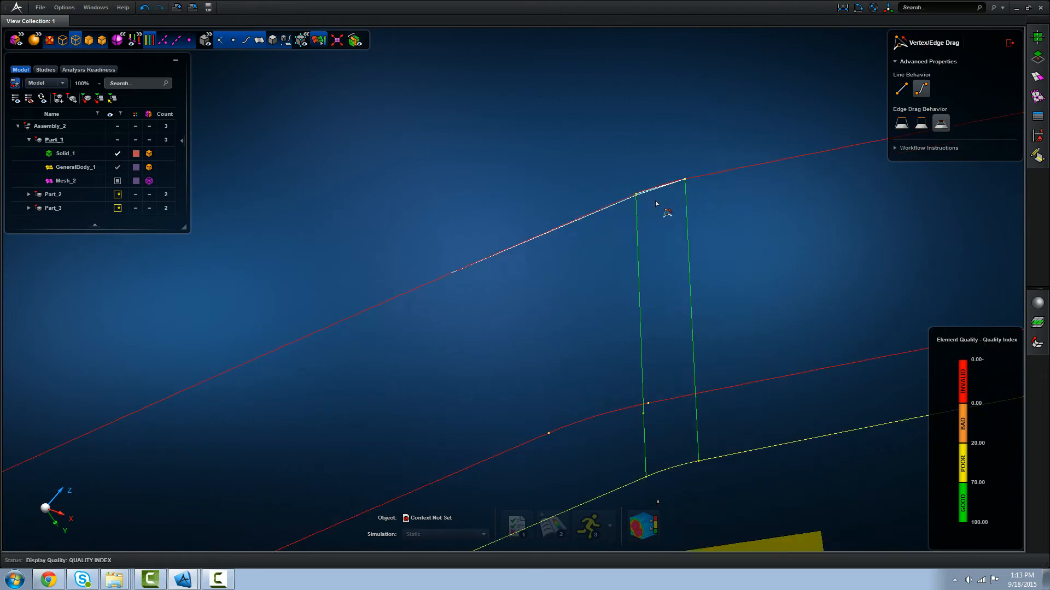
pyautogui.scroll(4, 650, 188)
pyautogui.scroll(4, 582, 234)
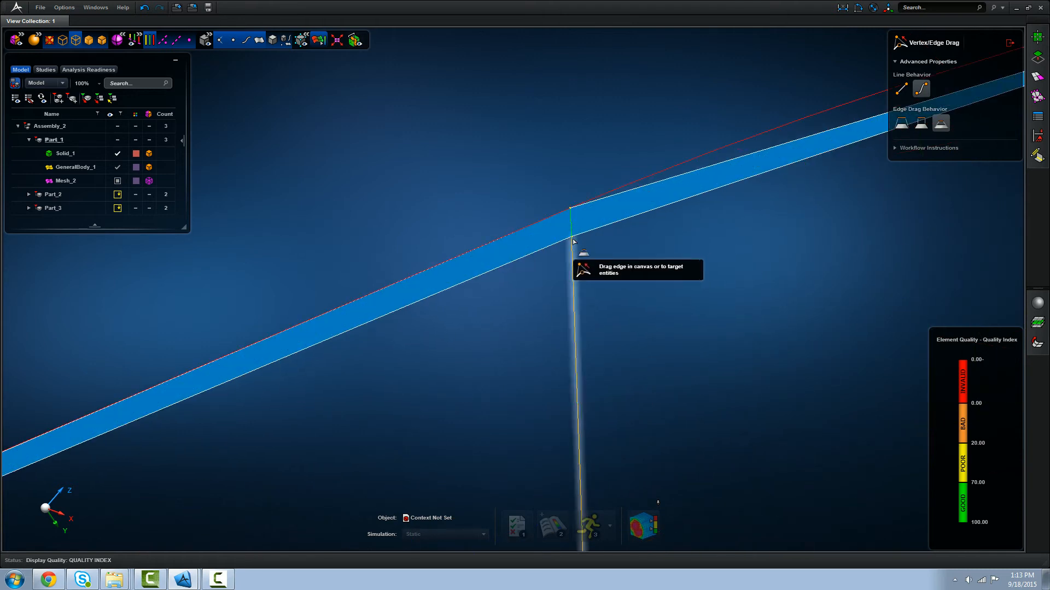
pyautogui.scroll(-4, 571, 240)
pyautogui.scroll(-4, 554, 243)
pyautogui.scroll(5, 562, 245)
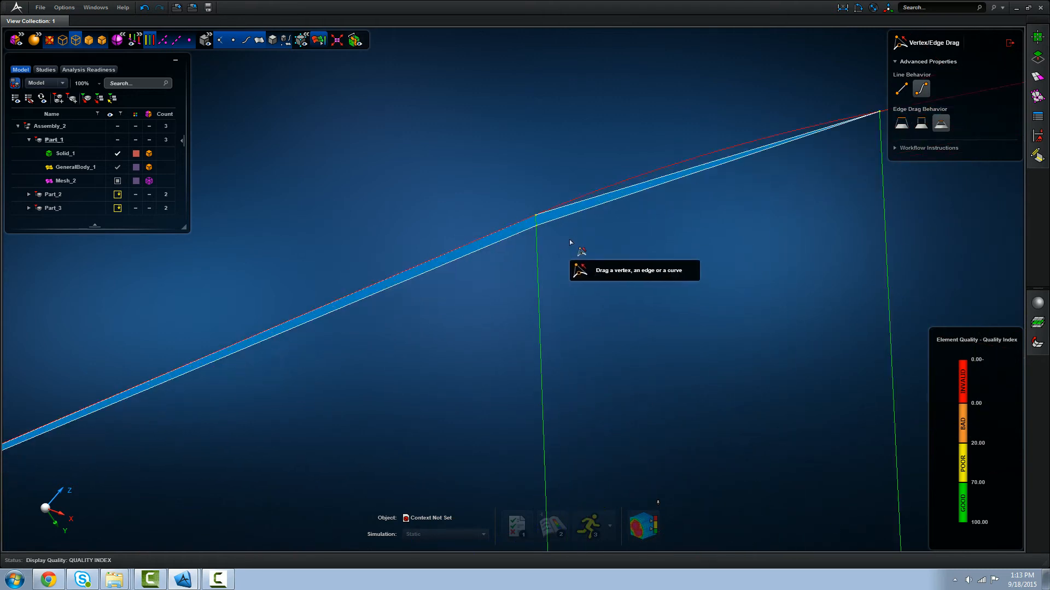
pyautogui.scroll(4, 552, 240)
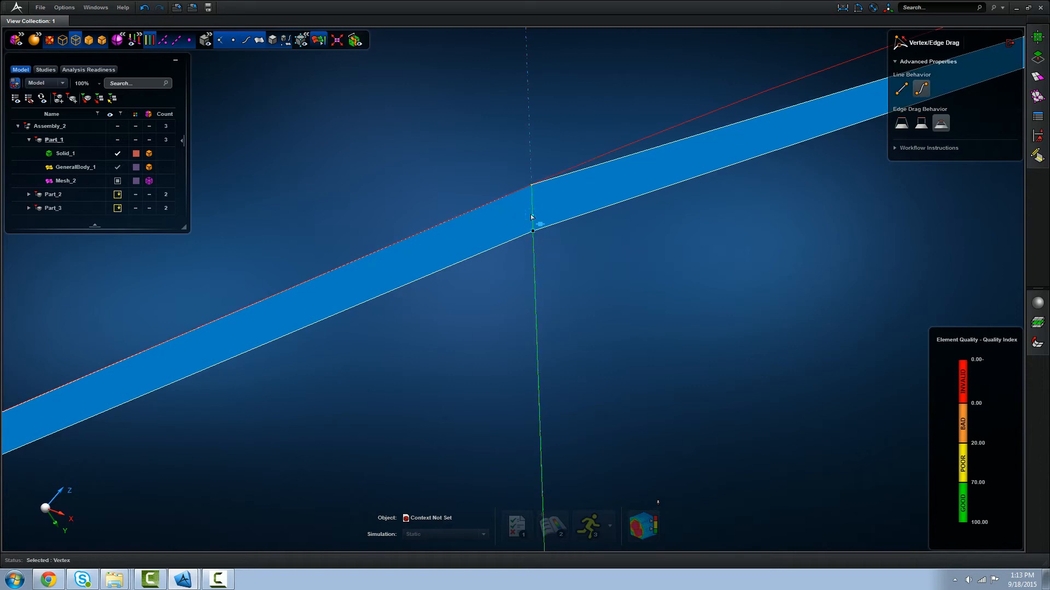
pyautogui.moveTo(531, 189); pyautogui.dragTo(529, 186)
pyautogui.scroll(-5, 511, 186)
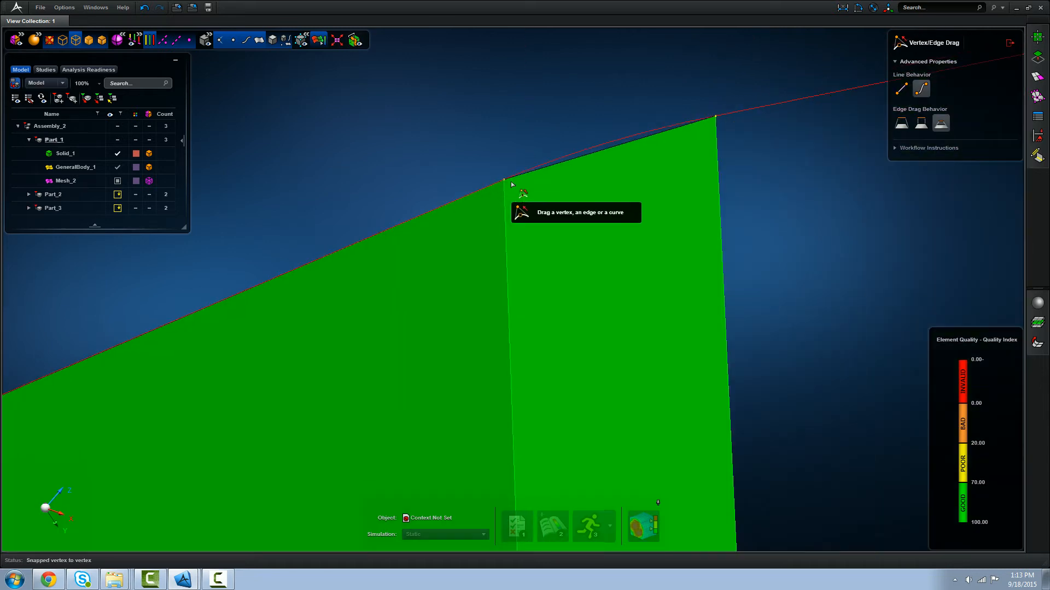
# Step: Snap the stray vertex low on the same side wall's bend edge onto the corner vertex at its base
pyautogui.scroll(5, 518, 269)
pyautogui.moveTo(498, 252); pyautogui.dragTo(503, 358)
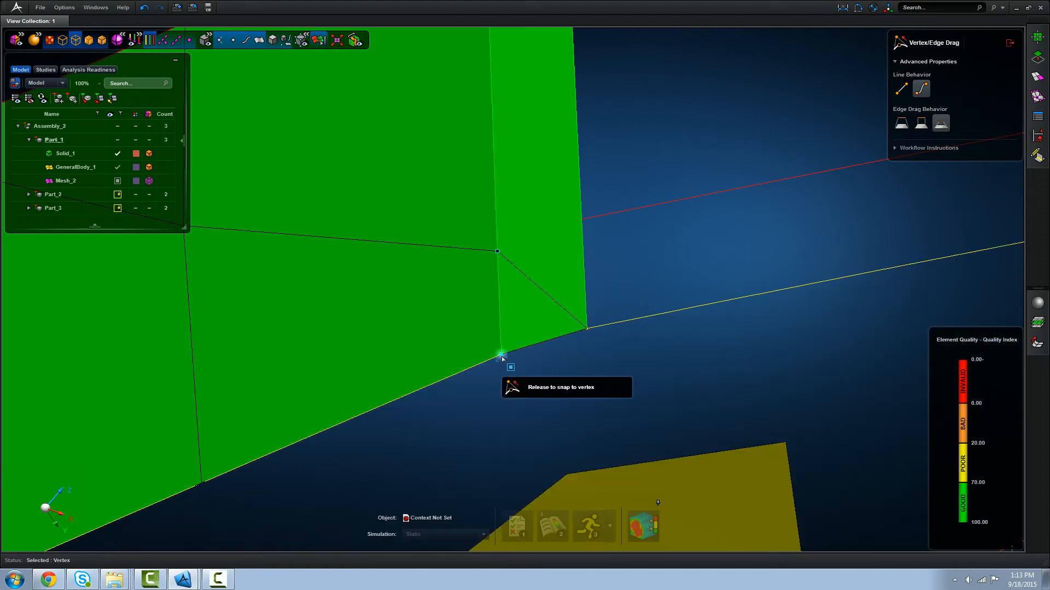
pyautogui.scroll(-10, 534, 327)
# Step: Snap the stray vertices on the bend edges at the fork tip's rounded corner onto the neighbouring edge vertices
pyautogui.scroll(5, 497, 370)
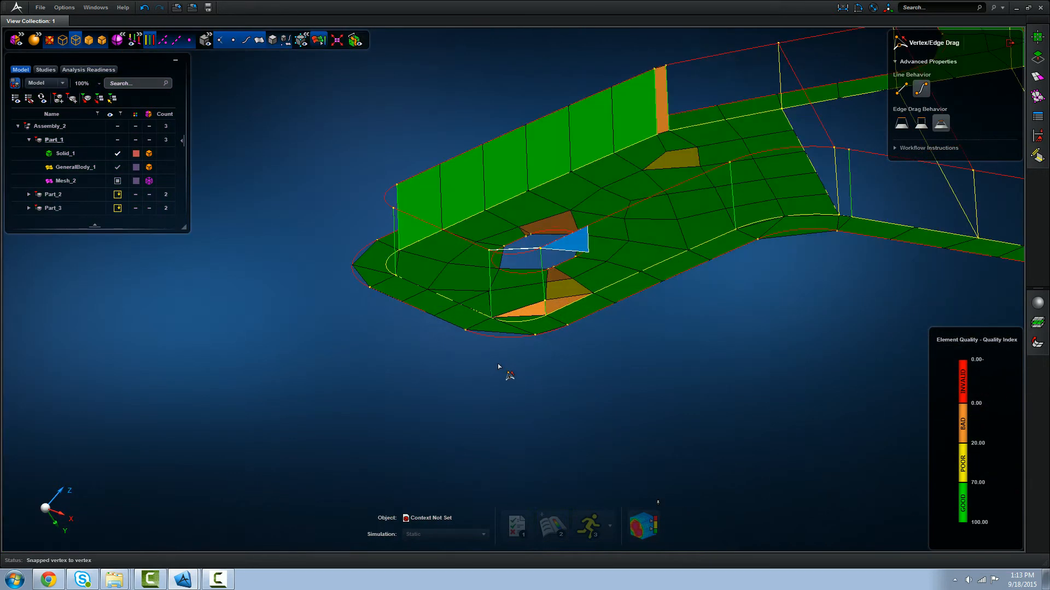
pyautogui.scroll(8, 549, 214)
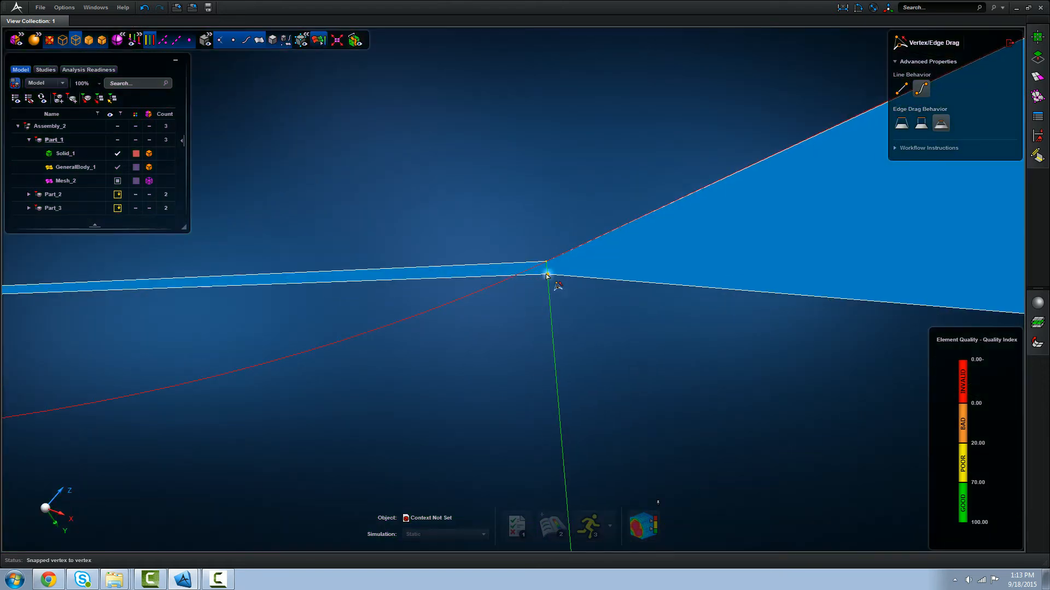
pyautogui.scroll(-8, 545, 276)
pyautogui.scroll(-3, 477, 333)
pyautogui.scroll(8, 484, 335)
pyautogui.moveTo(490, 307); pyautogui.dragTo(489, 346)
# Step: Snap the stray vertex at the notch corner nearest the beam's end onto the adjacent boundary vertex
pyautogui.scroll(-6, 481, 350)
pyautogui.moveTo(653, 364); pyautogui.dragTo(634, 420, button='middle')
pyautogui.scroll(8, 634, 421)
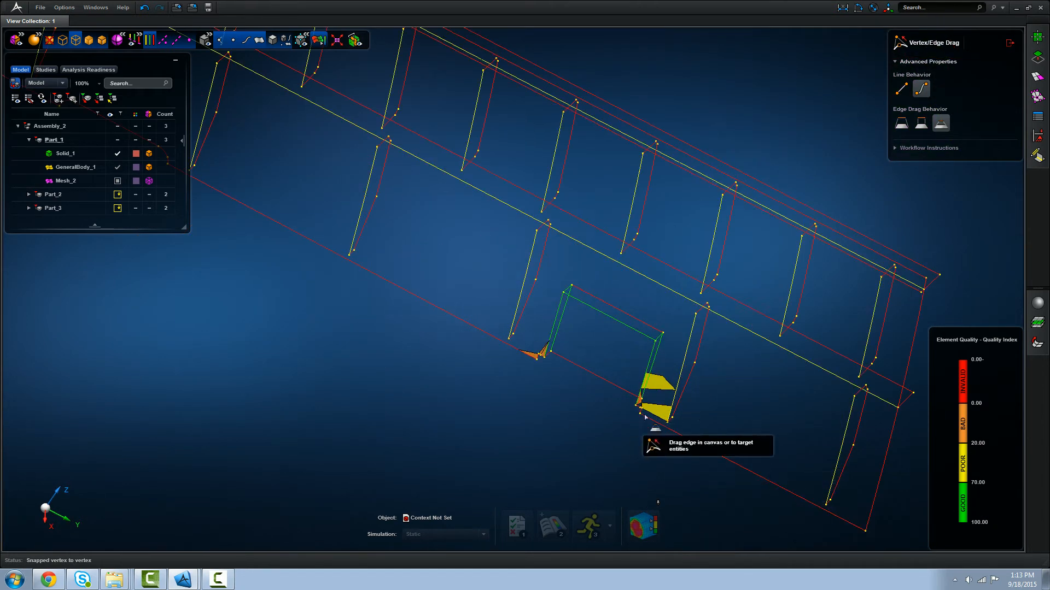
pyautogui.scroll(8, 614, 403)
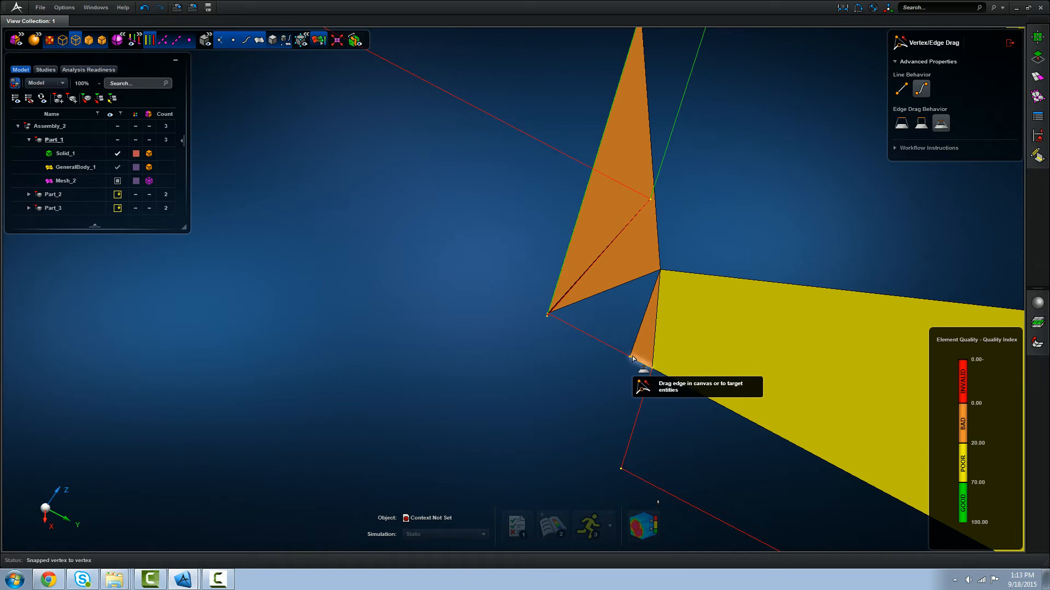
pyautogui.click(632, 357)
pyautogui.moveTo(650, 368); pyautogui.dragTo(637, 368)
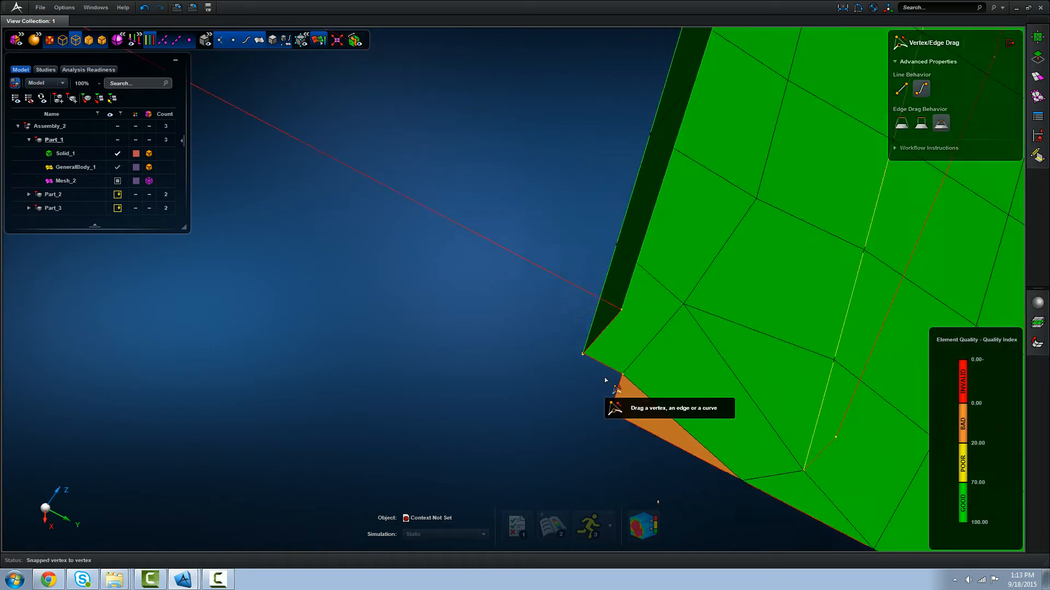
# Step: Snap the two stray vertices at the notch's opposite lower corner onto the adjacent boundary vertices
pyautogui.scroll(-10, 604, 377)
pyautogui.scroll(10, 345, 248)
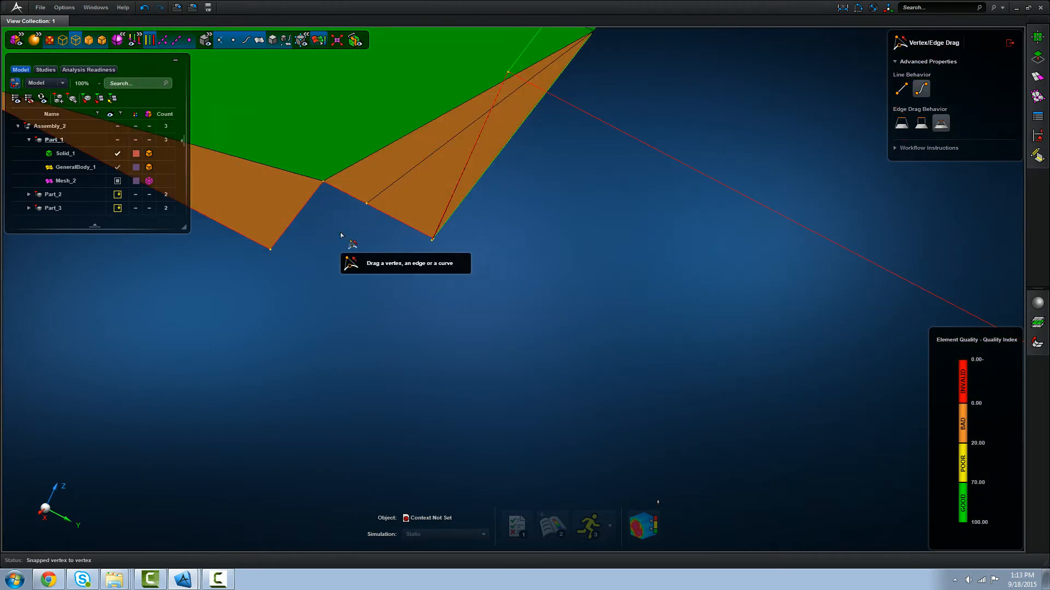
pyautogui.click(367, 203)
pyautogui.moveTo(367, 204); pyautogui.dragTo(323, 181)
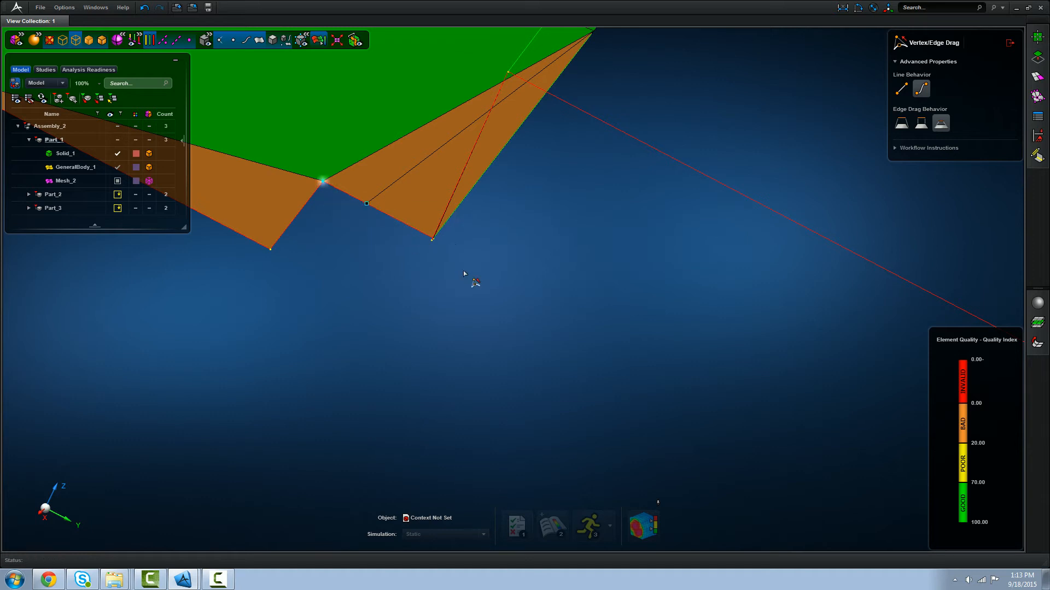
pyautogui.scroll(3, 421, 277)
pyautogui.scroll(2, 429, 256)
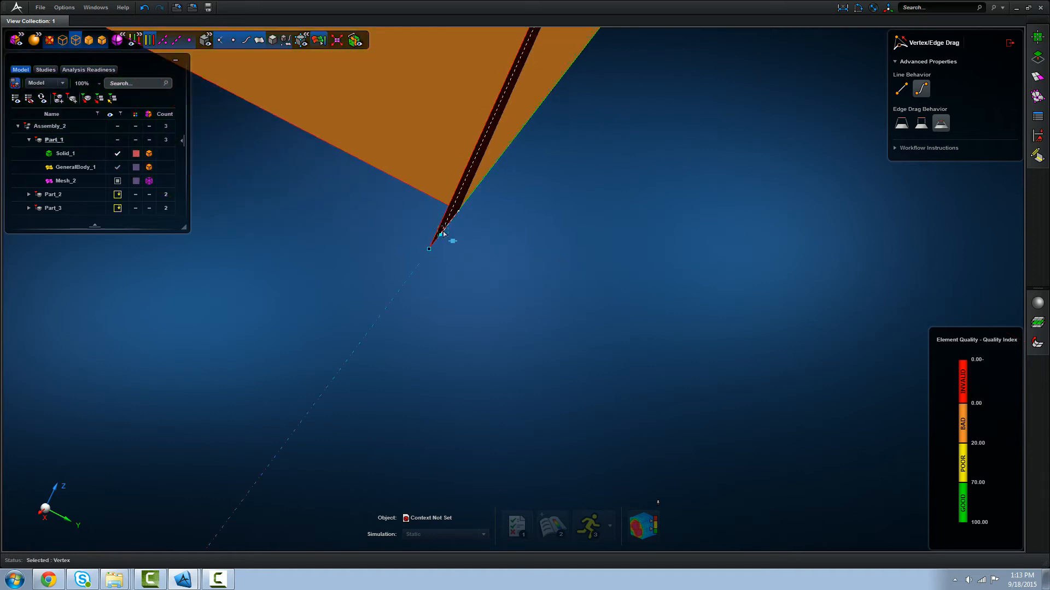
pyautogui.moveTo(457, 216); pyautogui.dragTo(427, 264)
pyautogui.scroll(-5, 425, 264)
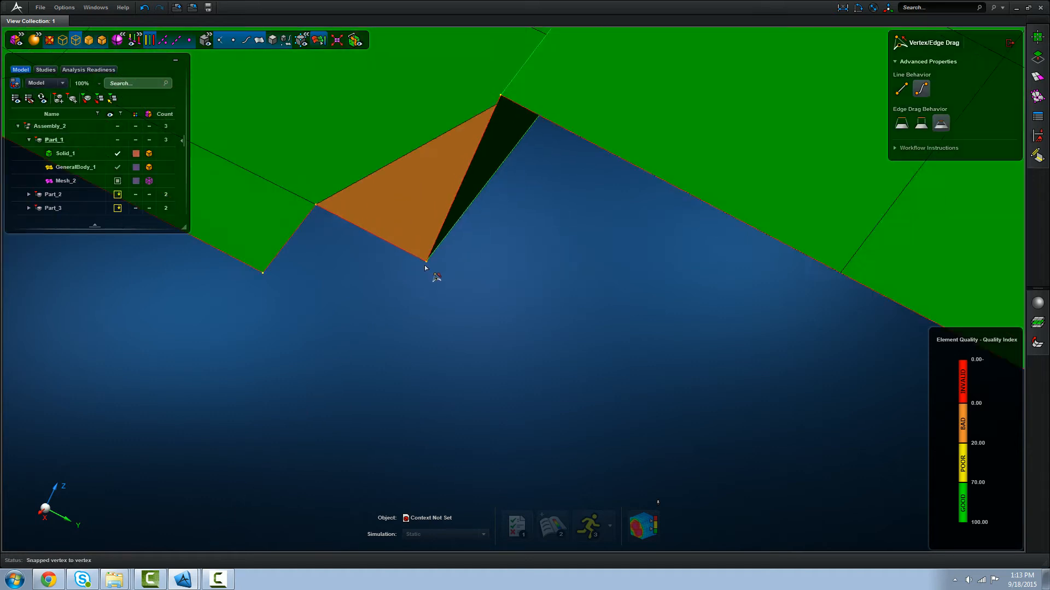
# Step: Snap the remaining stray vertices at the problem edges of the beam onto their adjacent corner vertices
pyautogui.scroll(-5, 492, 346)
pyautogui.scroll(10, 547, 339)
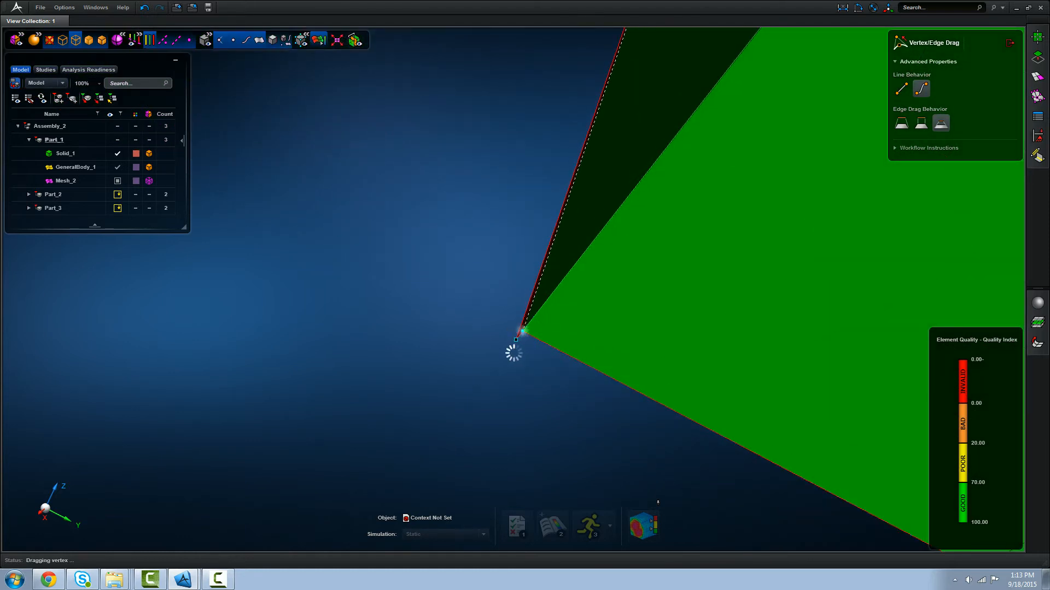
pyautogui.scroll(-4, 514, 339)
pyautogui.scroll(-5, 506, 327)
pyautogui.moveTo(481, 241); pyautogui.dragTo(476, 290, button='middle')
pyautogui.scroll(8, 446, 220)
pyautogui.click(419, 207)
pyautogui.moveTo(422, 229); pyautogui.dragTo(410, 276)
pyautogui.scroll(-8, 410, 276)
# Step: Show all of Mesh_2 again and redisplay its element quality index
pyautogui.moveTo(413, 362); pyautogui.dragTo(417, 310, button='middle')
pyautogui.scroll(-10, 480, 354)
pyautogui.scroll(10, 321, 357)
pyautogui.moveTo(469, 359); pyautogui.dragTo(492, 367, button='middle')
pyautogui.scroll(-3, 459, 365)
pyautogui.click(117, 181)
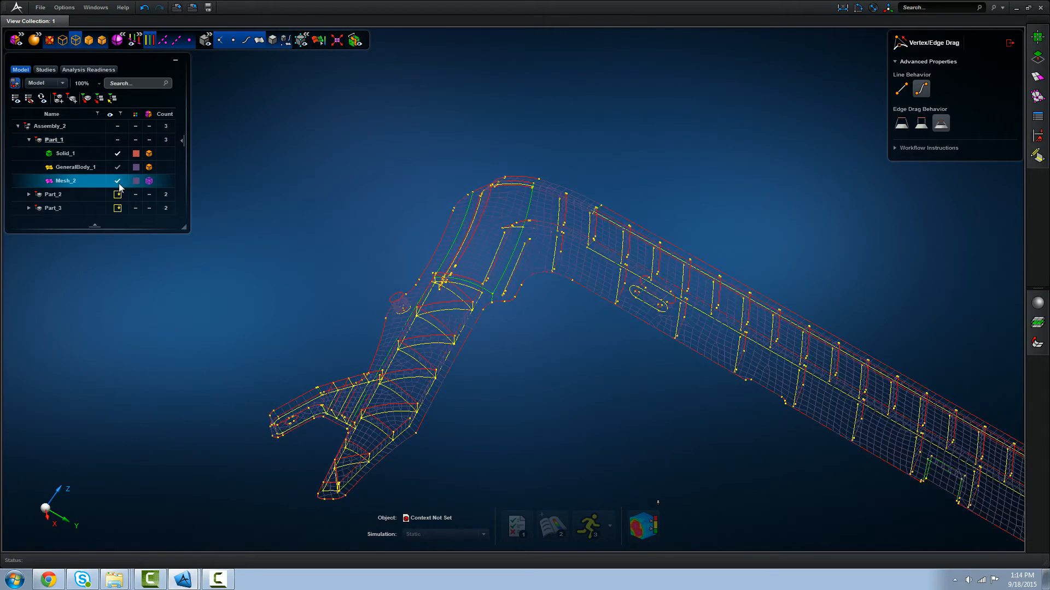
pyautogui.click(317, 43)
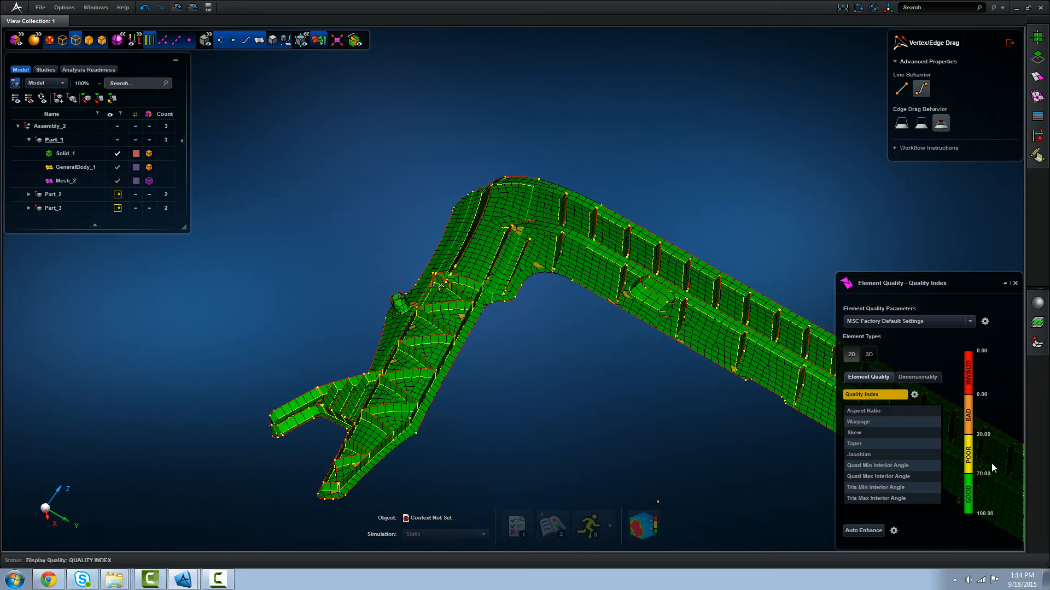
# Step: Hide the good, poor and bad elements again and check the beam for any invalid elements
pyautogui.click(996, 510)
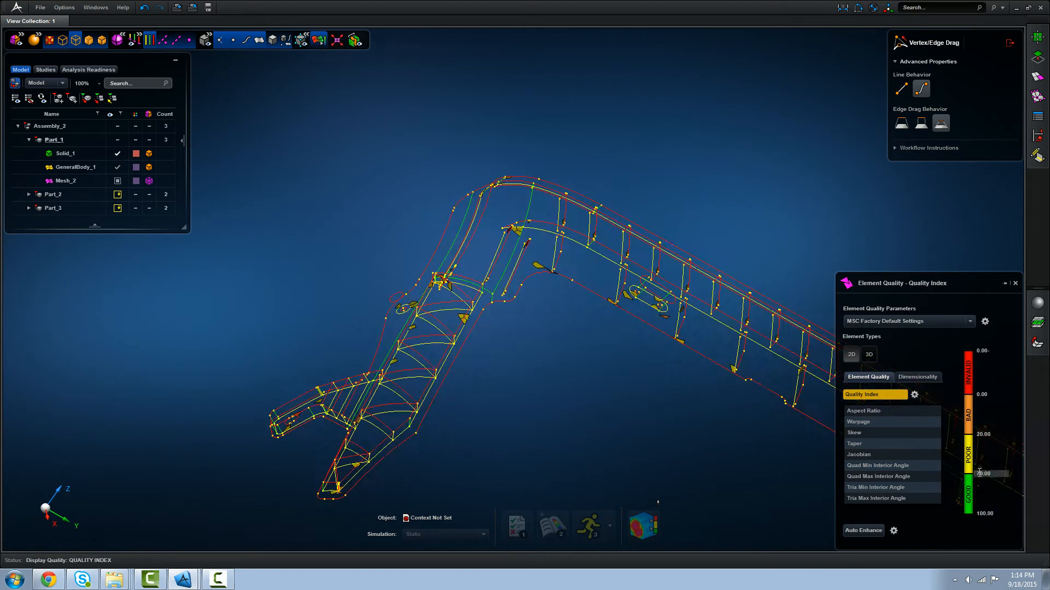
pyautogui.click(993, 478)
pyautogui.rightClick(980, 433)
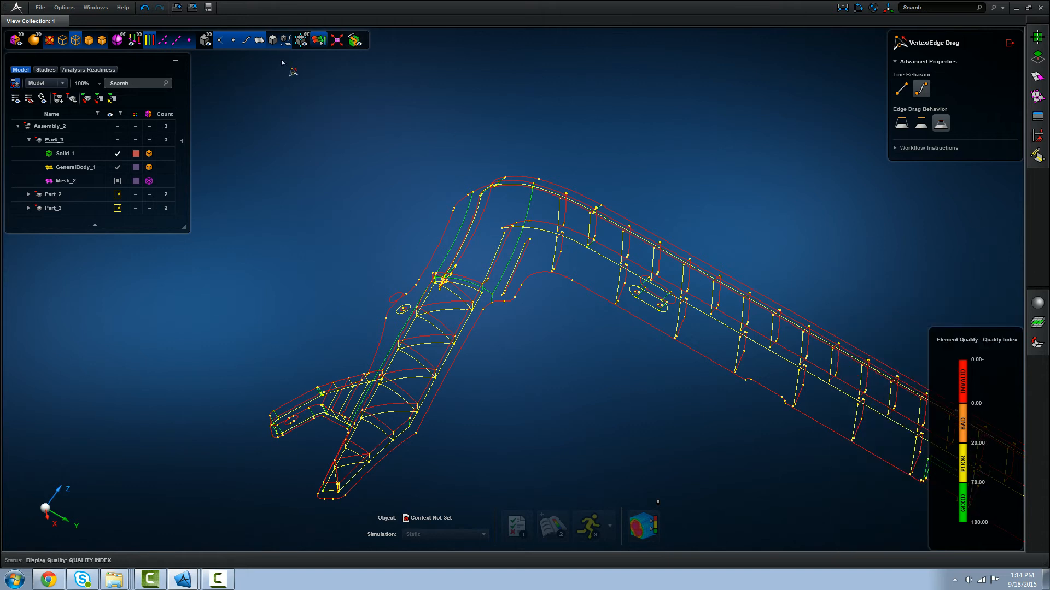
pyautogui.scroll(-3, 350, 115)
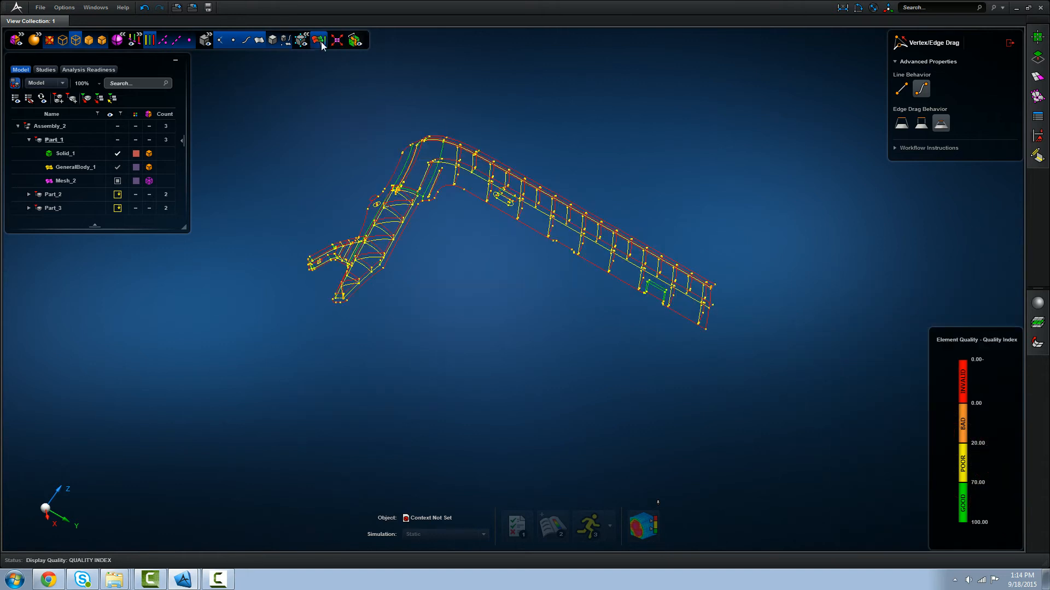
pyautogui.scroll(5, 628, 260)
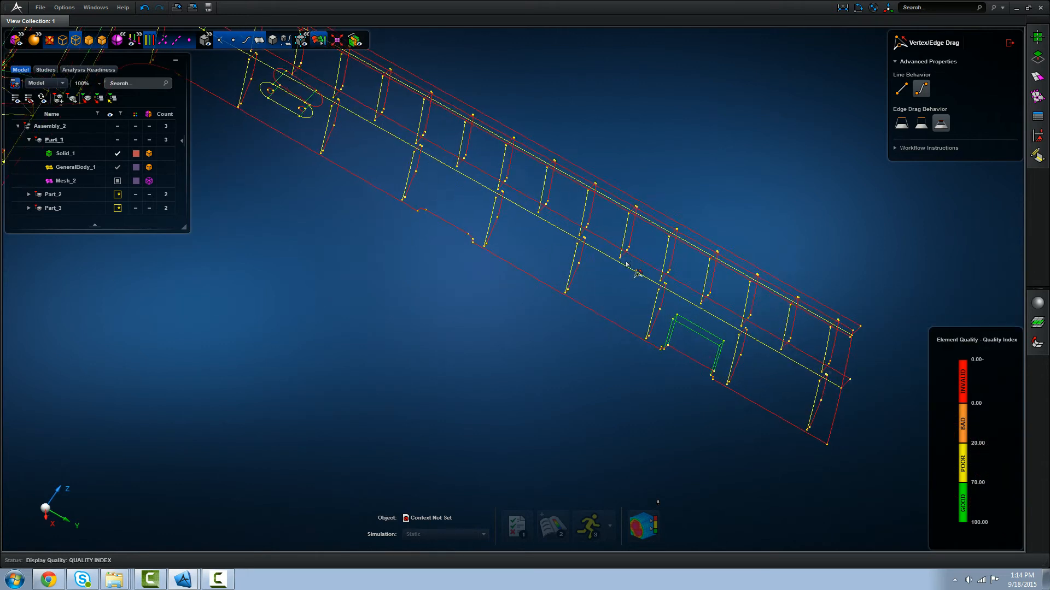
# Step: Bring the hidden Mesh_2 elements partly back and inspect the beam and arm for bad or invalid elements
pyautogui.moveTo(958, 390)
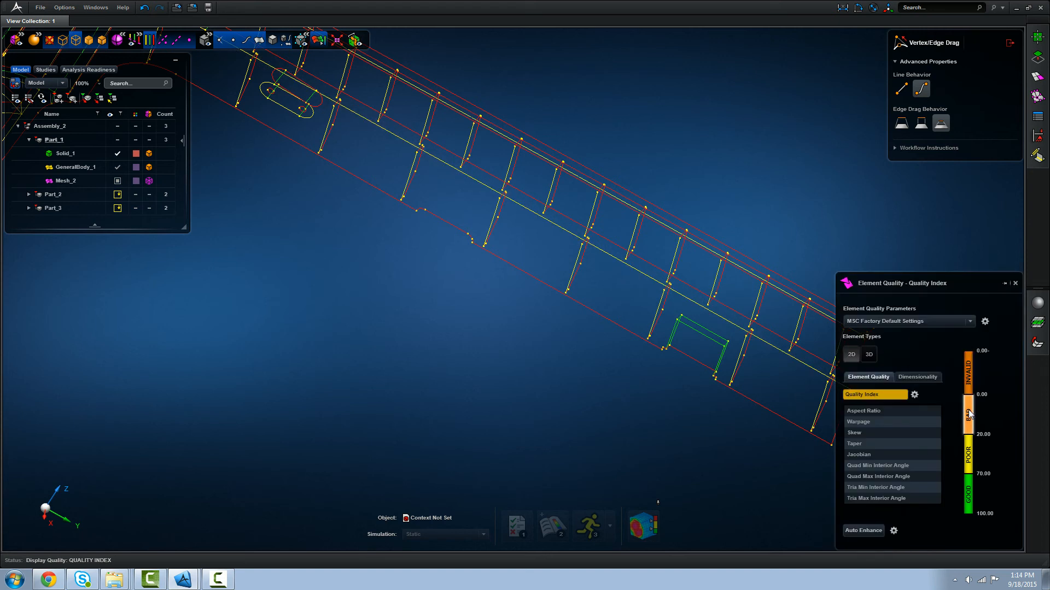
pyautogui.click(984, 443)
pyautogui.scroll(-3, 815, 236)
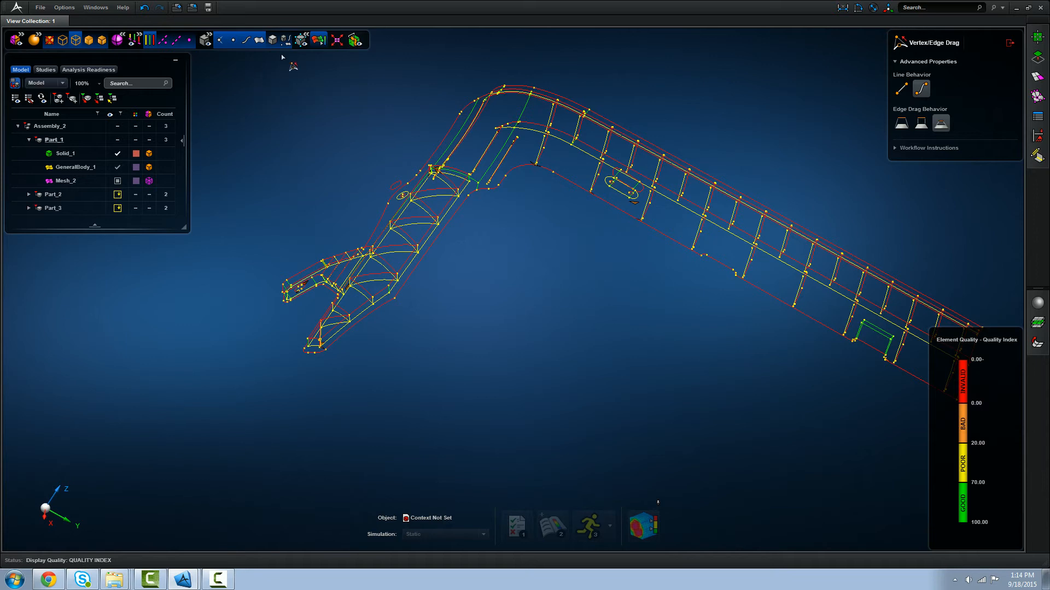
pyautogui.click(333, 43)
pyautogui.click(332, 43)
pyautogui.click(332, 43)
pyautogui.moveTo(481, 266); pyautogui.dragTo(536, 300, button='middle')
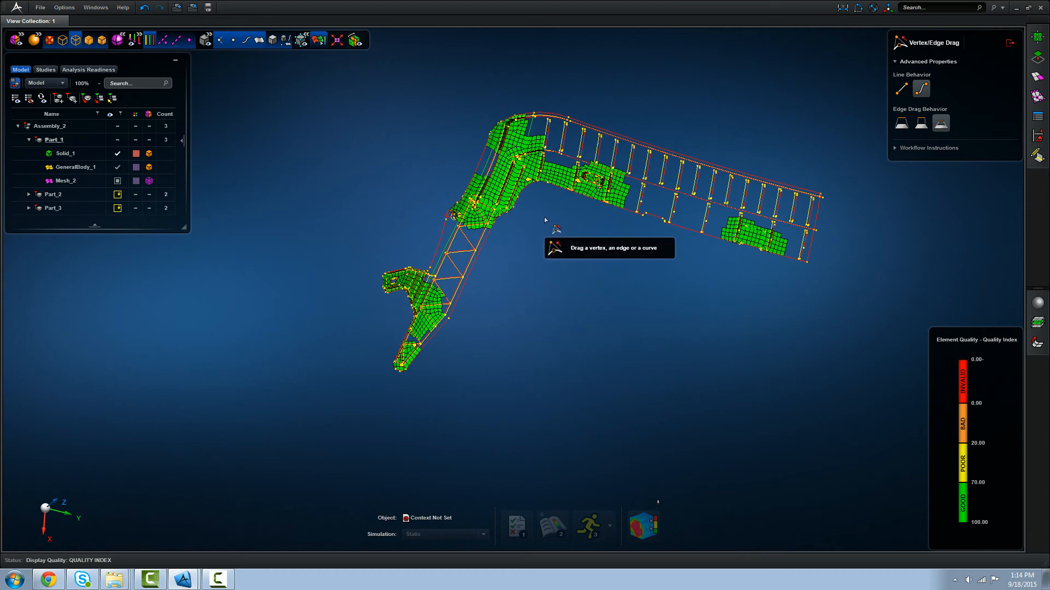
# Step: Close Vertex/Edge Drag, clear the element quality display, and show all of Mesh_2 on shaded surfaces
pyautogui.click(1009, 43)
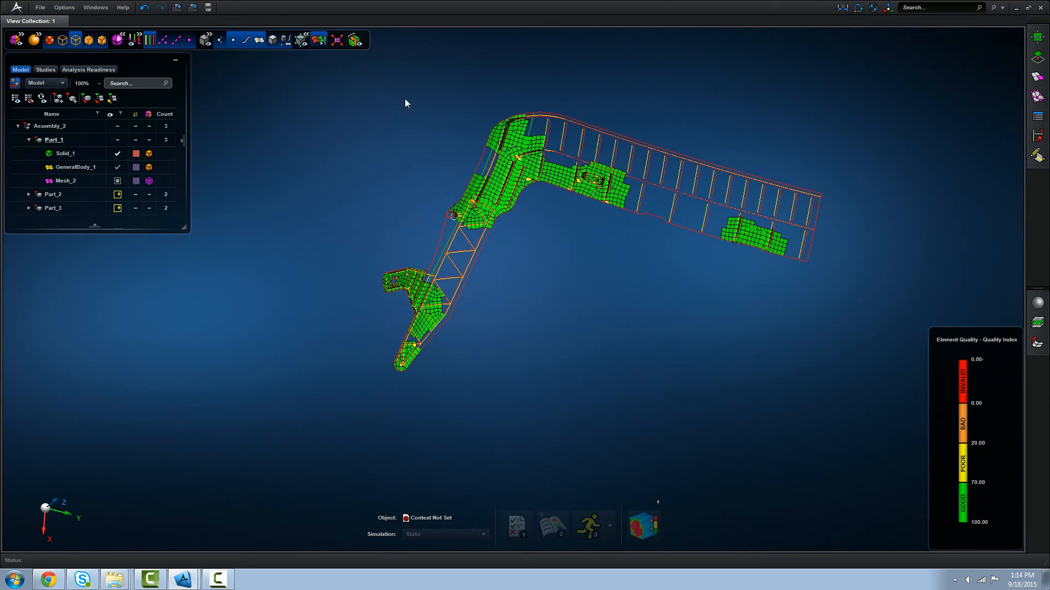
pyautogui.click(335, 43)
pyautogui.click(117, 181)
pyautogui.click(118, 181)
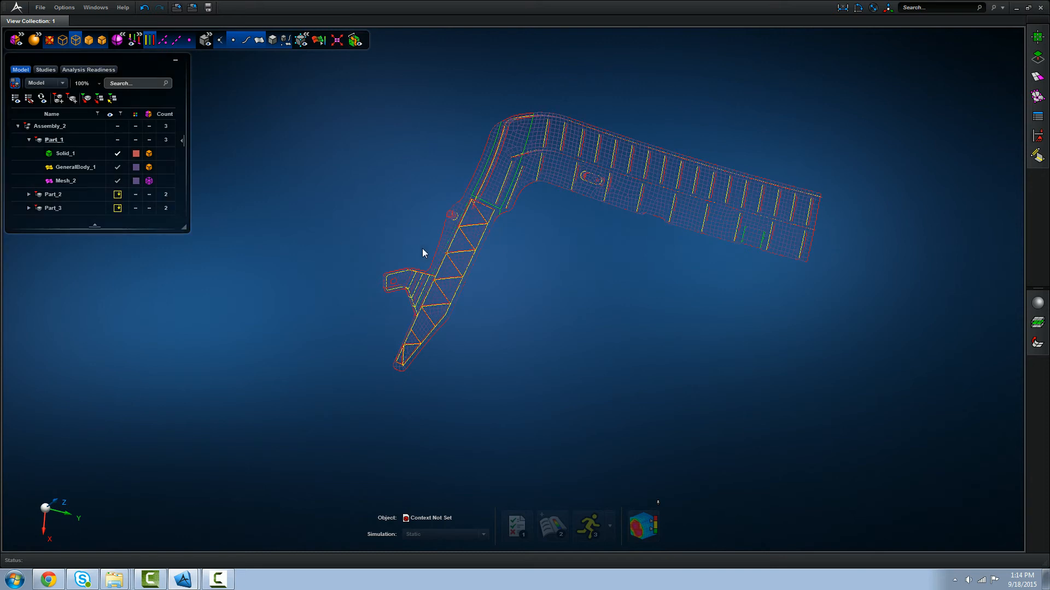
pyautogui.click(50, 43)
pyautogui.scroll(5, 527, 211)
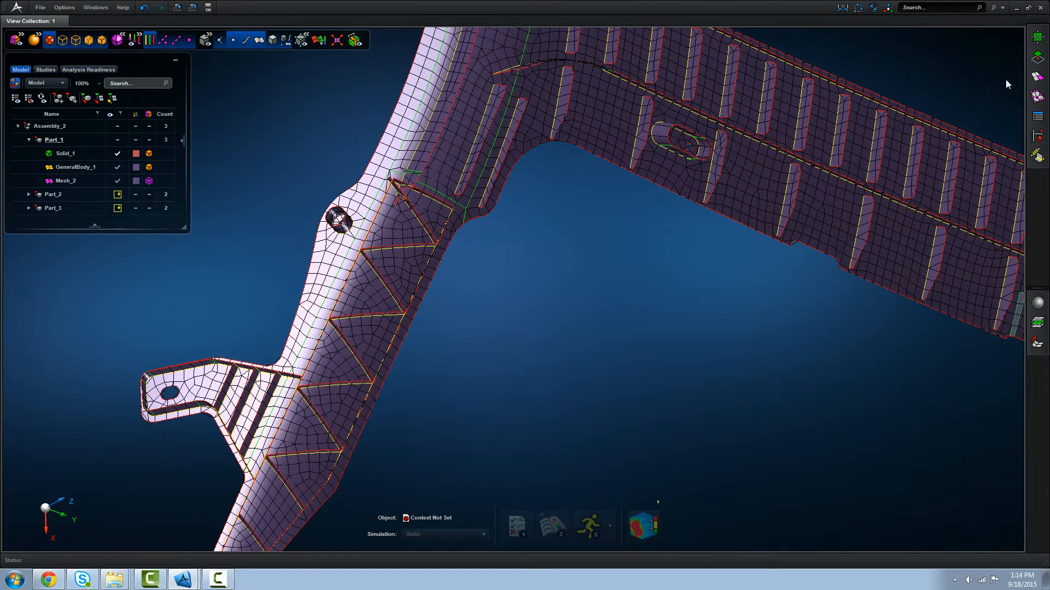
# Step: Snap the two stray vertices on the side bracket's oval hole onto their neighbouring vertices with Vertex/Edge Drag
pyautogui.click(1037, 58)
pyautogui.click(924, 61)
pyautogui.scroll(-3, 522, 323)
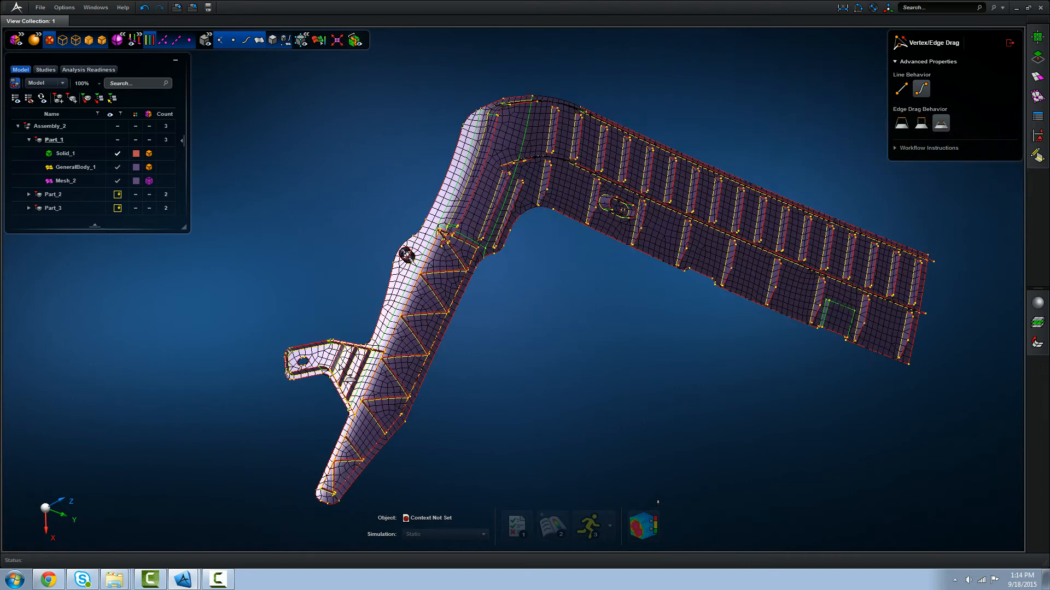
pyautogui.scroll(8, 322, 371)
pyautogui.scroll(8, 492, 312)
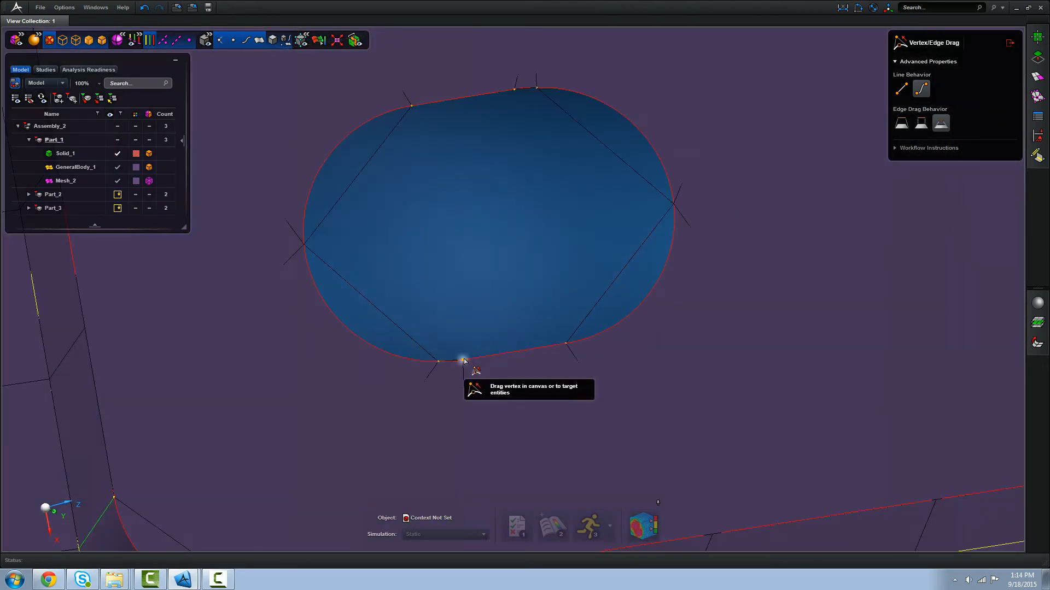
pyautogui.moveTo(443, 363); pyautogui.dragTo(438, 362)
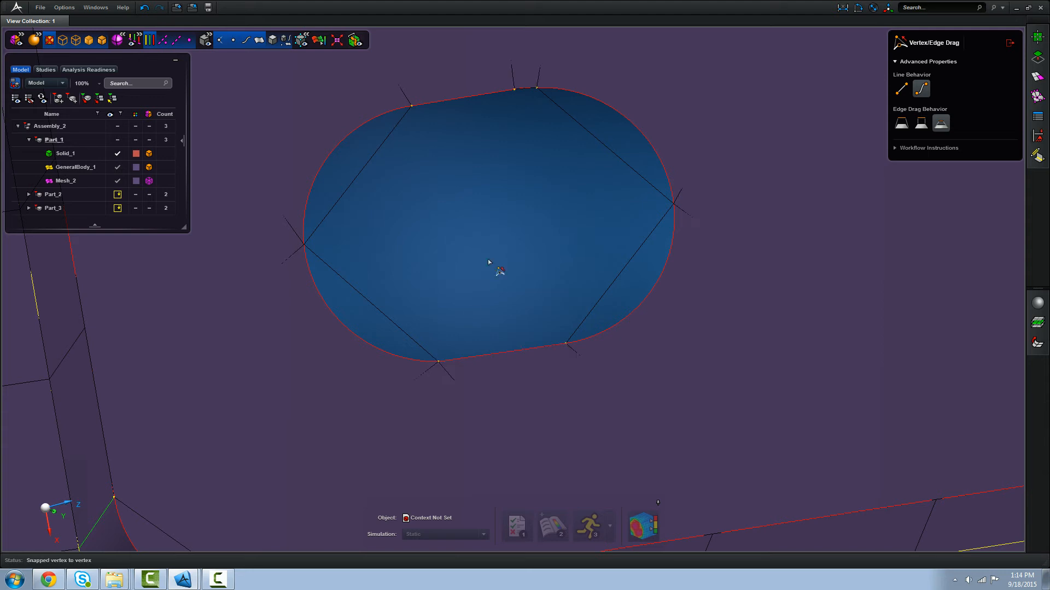
pyautogui.moveTo(514, 90); pyautogui.dragTo(536, 88)
pyautogui.scroll(-6, 512, 191)
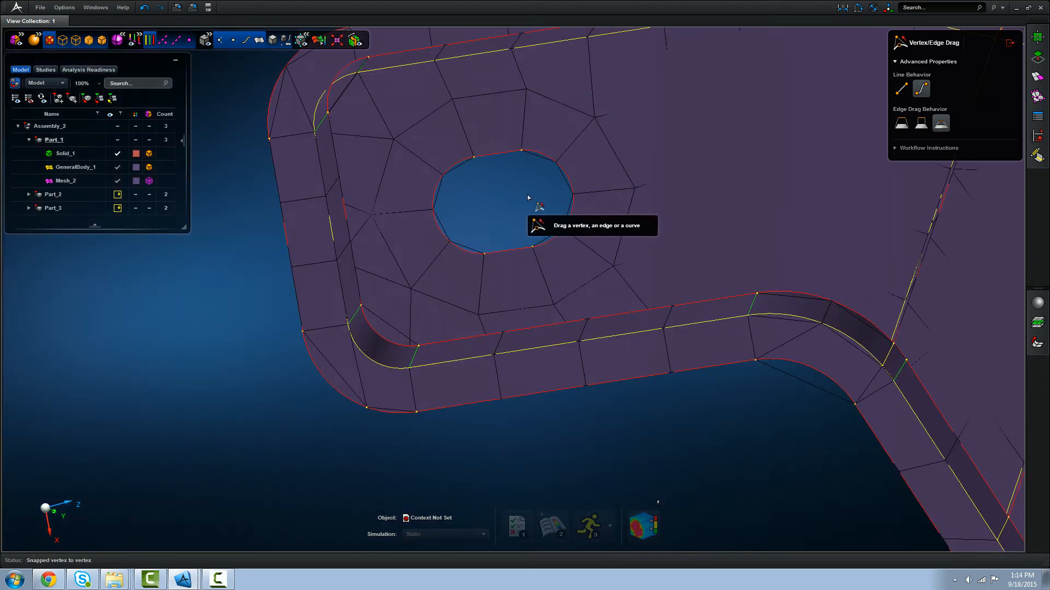
pyautogui.scroll(-8, 444, 233)
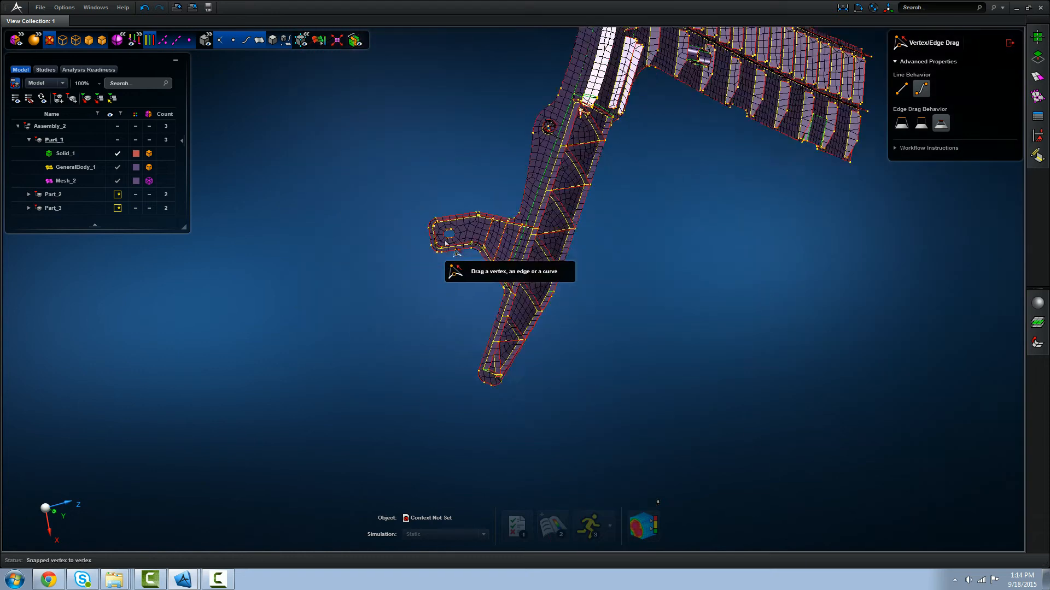
# Step: Remove the extra vertex from the edge of the small inner hole in the arm's round boss
pyautogui.scroll(10, 509, 195)
pyautogui.moveTo(508, 196); pyautogui.dragTo(507, 202, button='middle')
pyautogui.click(1037, 57)
pyautogui.click(1002, 82)
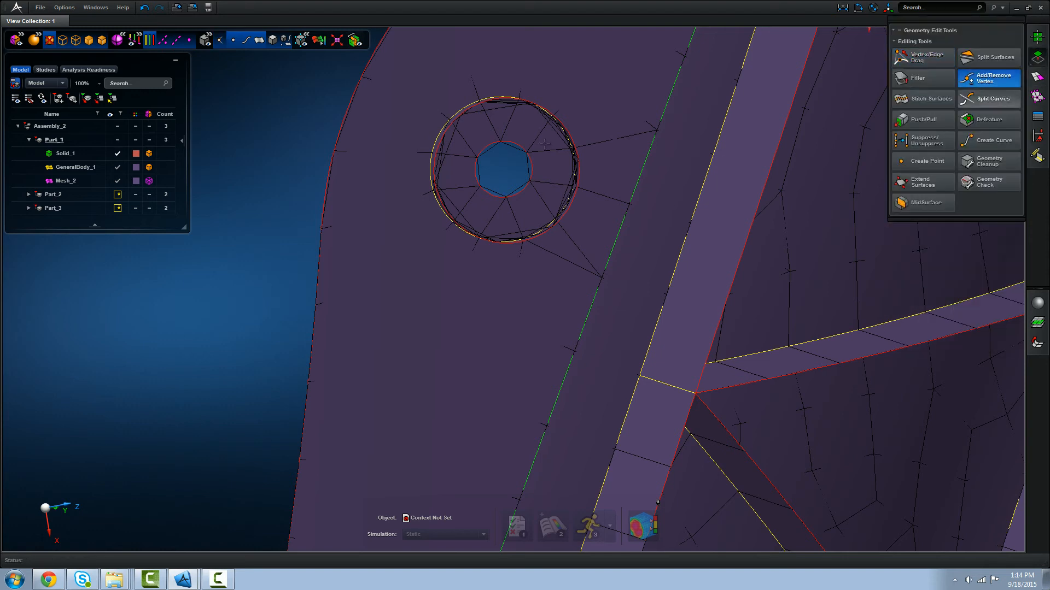
pyautogui.click(502, 195)
# Step: Compare the uppermost triangular rib corner with the original solid and delete the two small sliver faces there
pyautogui.scroll(-8, 442, 186)
pyautogui.moveTo(457, 225); pyautogui.dragTo(449, 196, button='middle')
pyautogui.scroll(6, 629, 164)
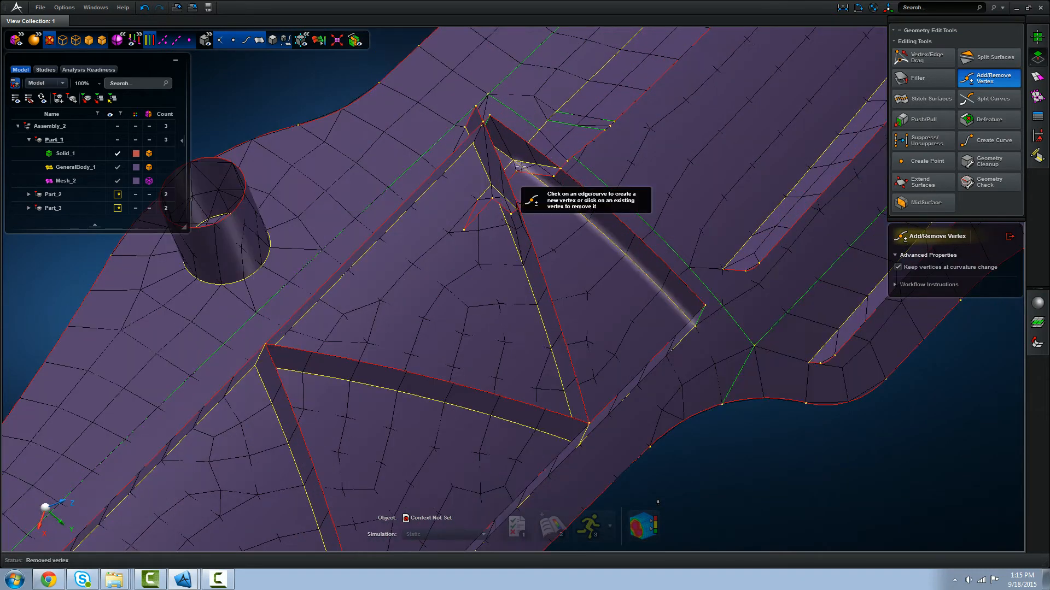
pyautogui.click(276, 42)
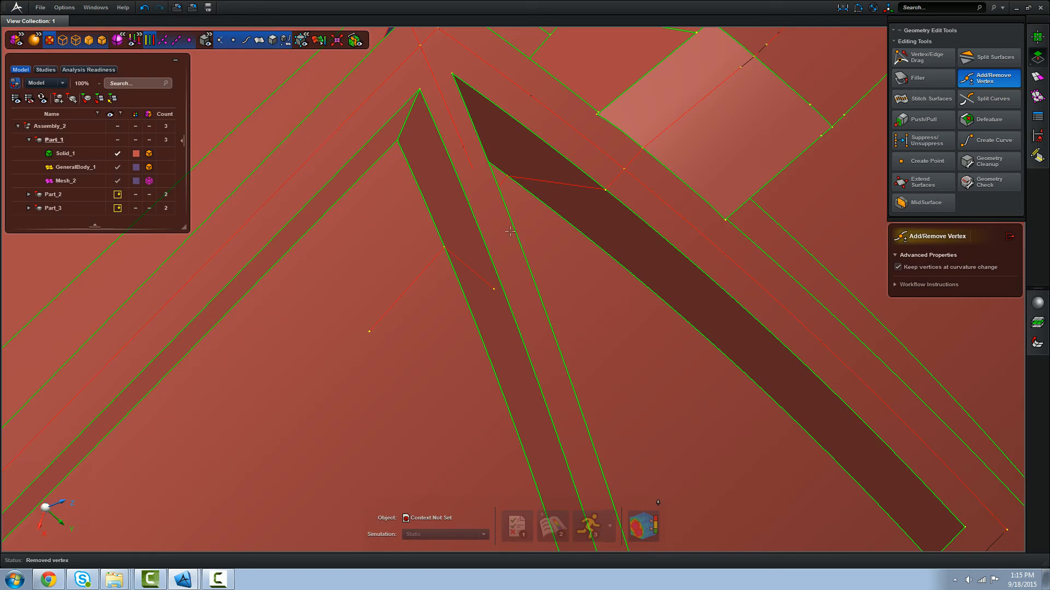
pyautogui.click(276, 43)
pyautogui.click(977, 60)
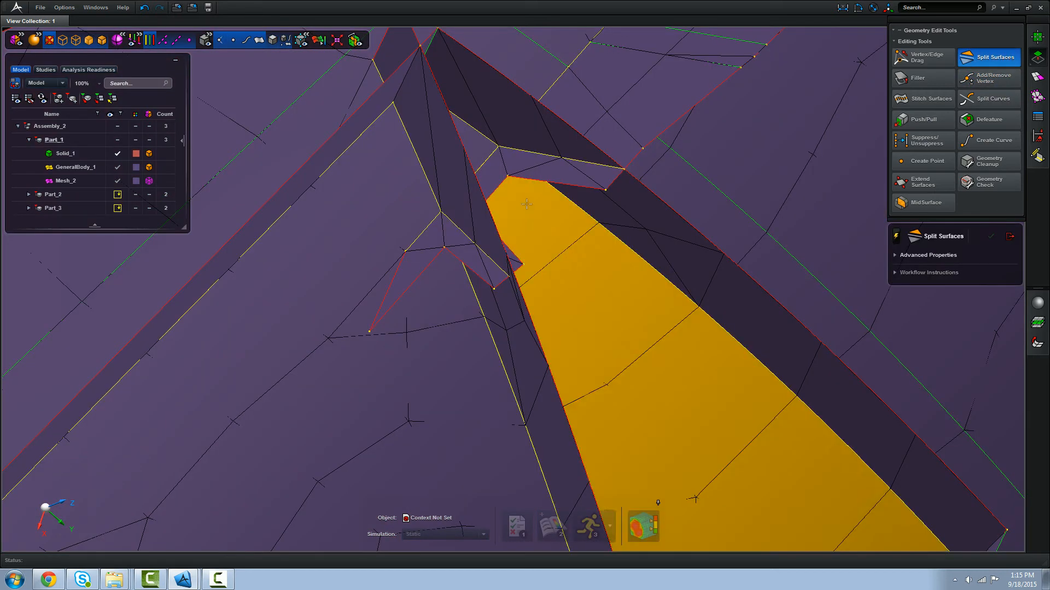
pyautogui.click(450, 236)
pyautogui.click(451, 237)
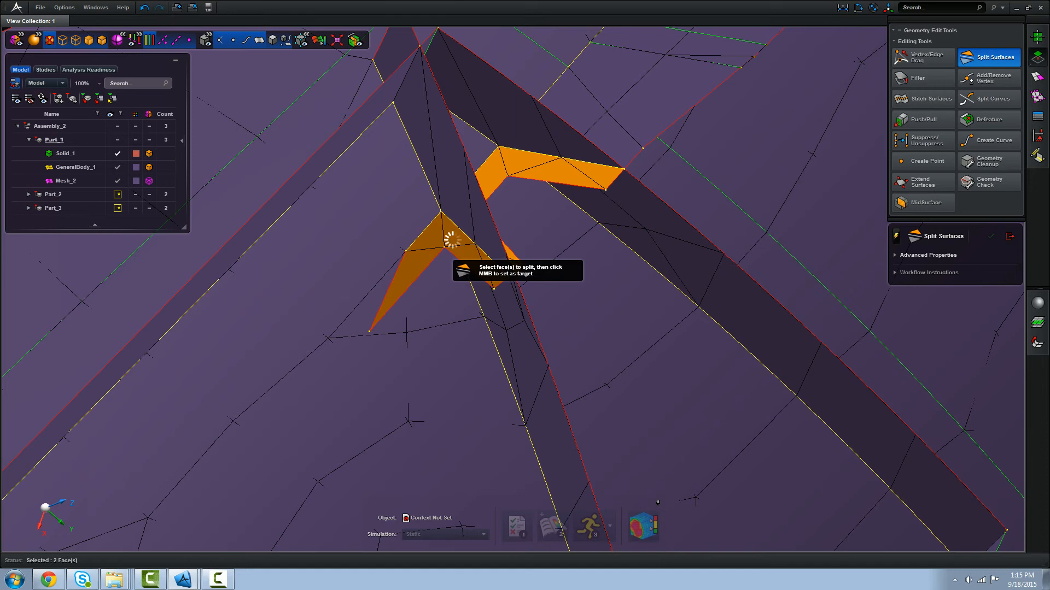
pyautogui.press('Delete')
pyautogui.moveTo(532, 204); pyautogui.dragTo(536, 146, button='middle')
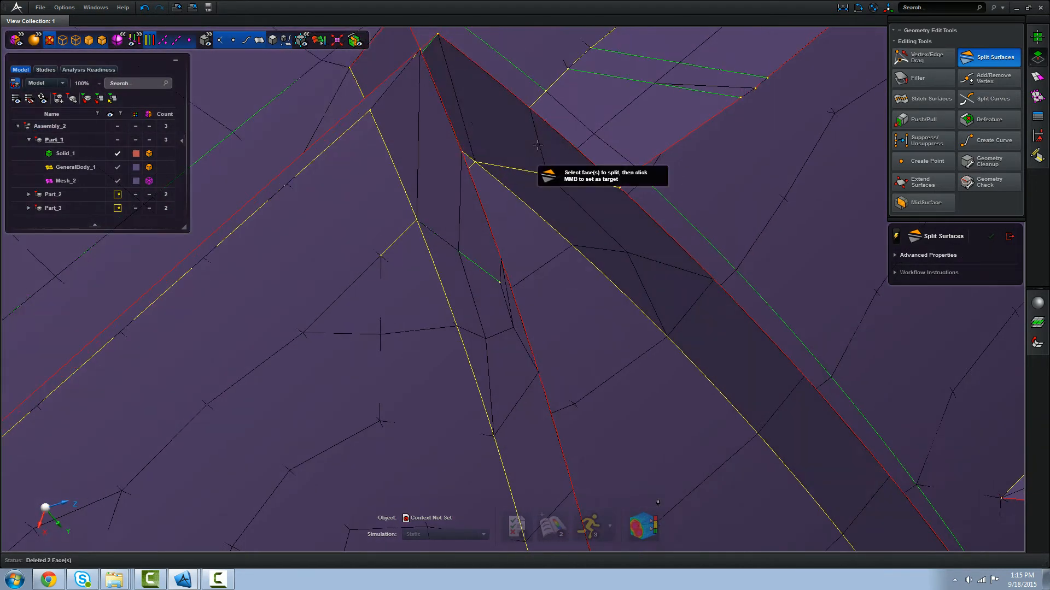
# Step: Delete the leftover curves where the sliver faces were removed at the uppermost rib corner
pyautogui.click(993, 102)
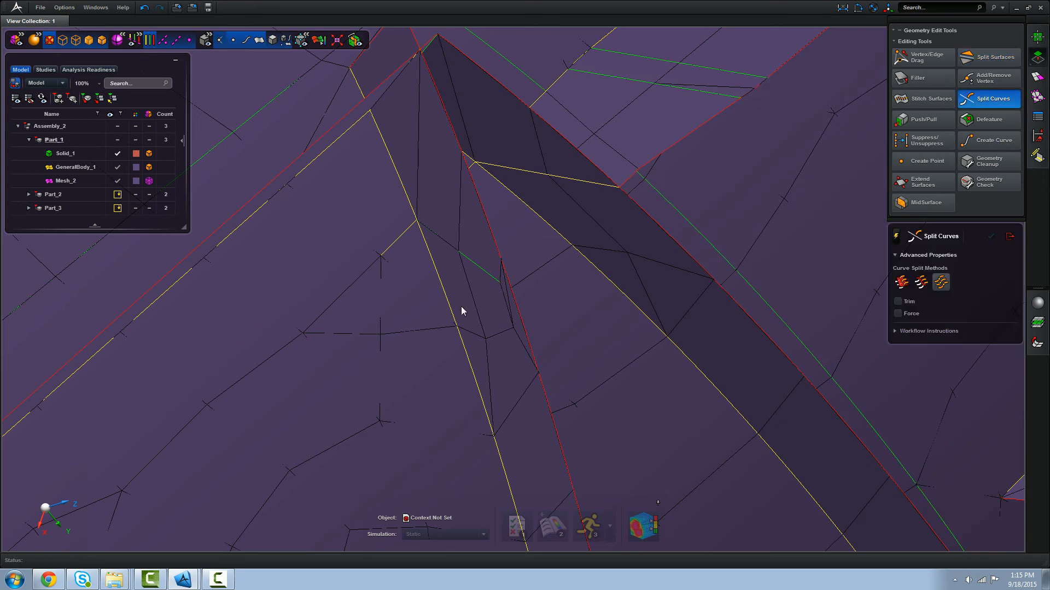
pyautogui.moveTo(273, 378); pyautogui.dragTo(606, 122)
pyautogui.press('Delete')
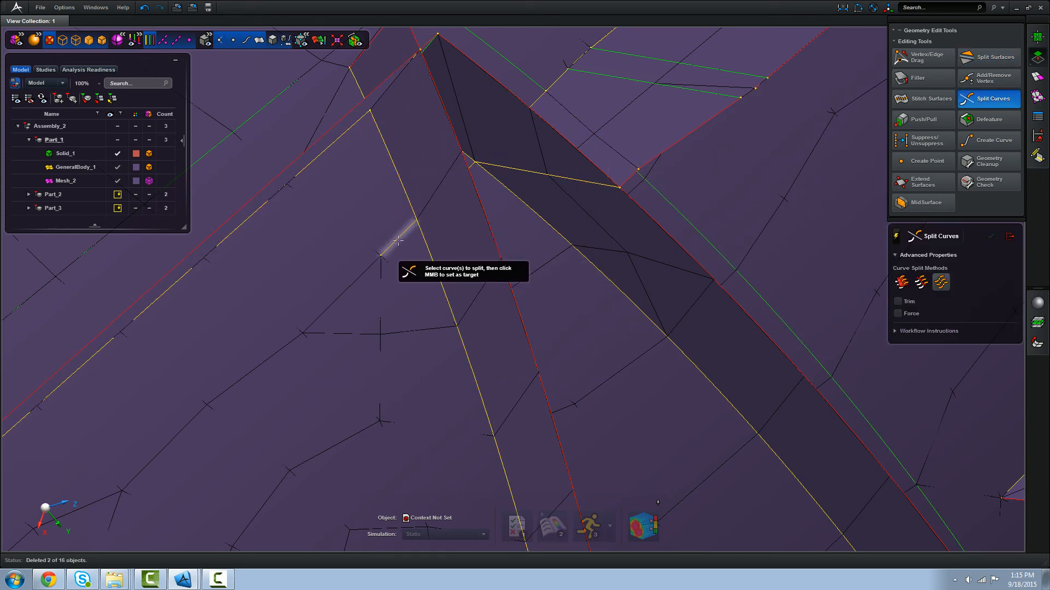
# Step: Delete the long, thin sliver faces running along the curved flange of the bend above the round boss
pyautogui.scroll(-5, 397, 242)
pyautogui.moveTo(430, 207); pyautogui.dragTo(581, 261, button='middle')
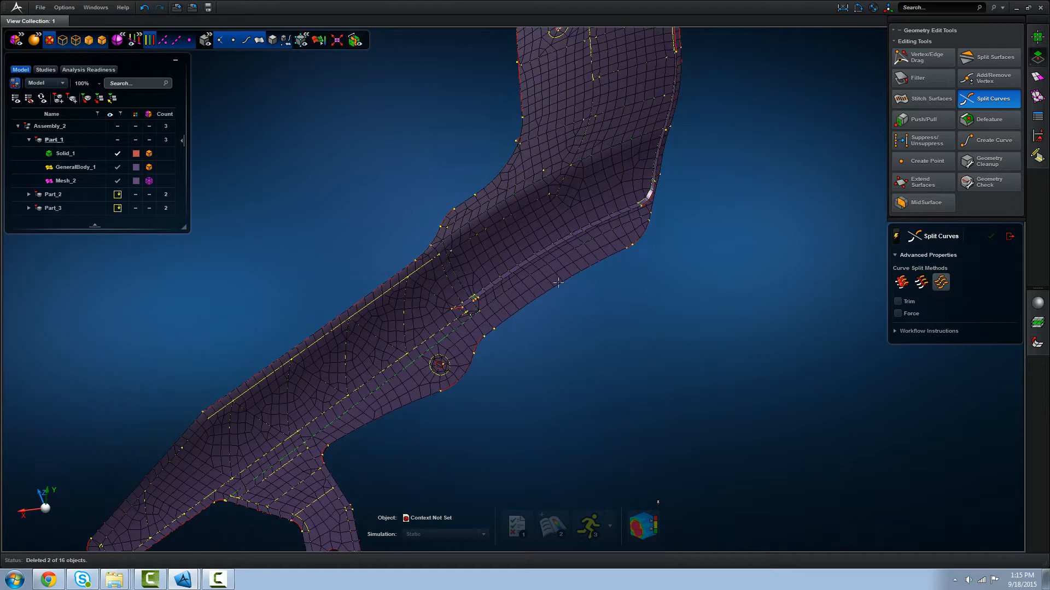
pyautogui.scroll(5, 583, 260)
pyautogui.click(992, 57)
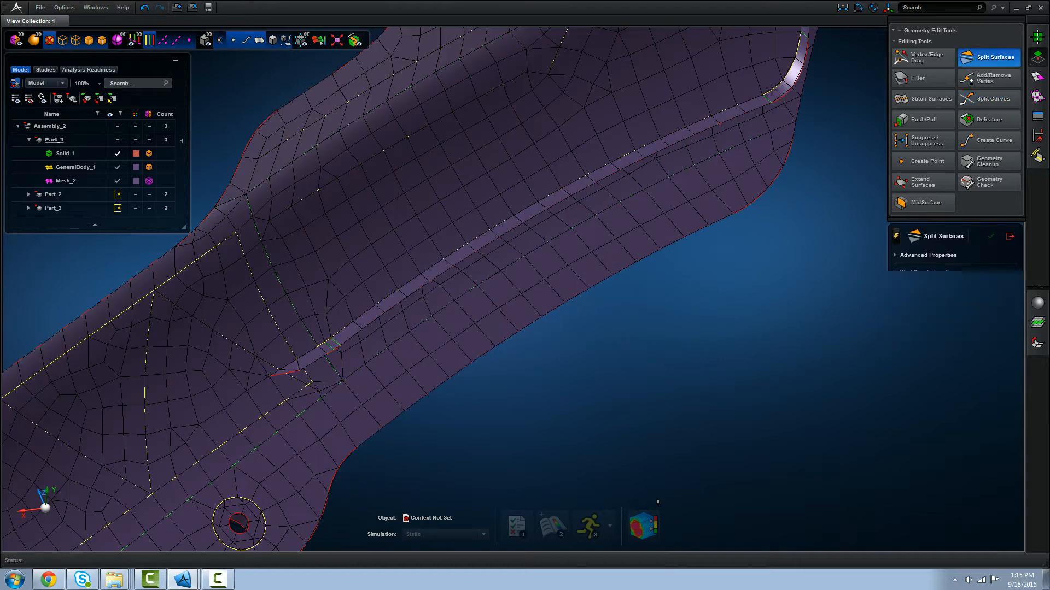
pyautogui.click(725, 109)
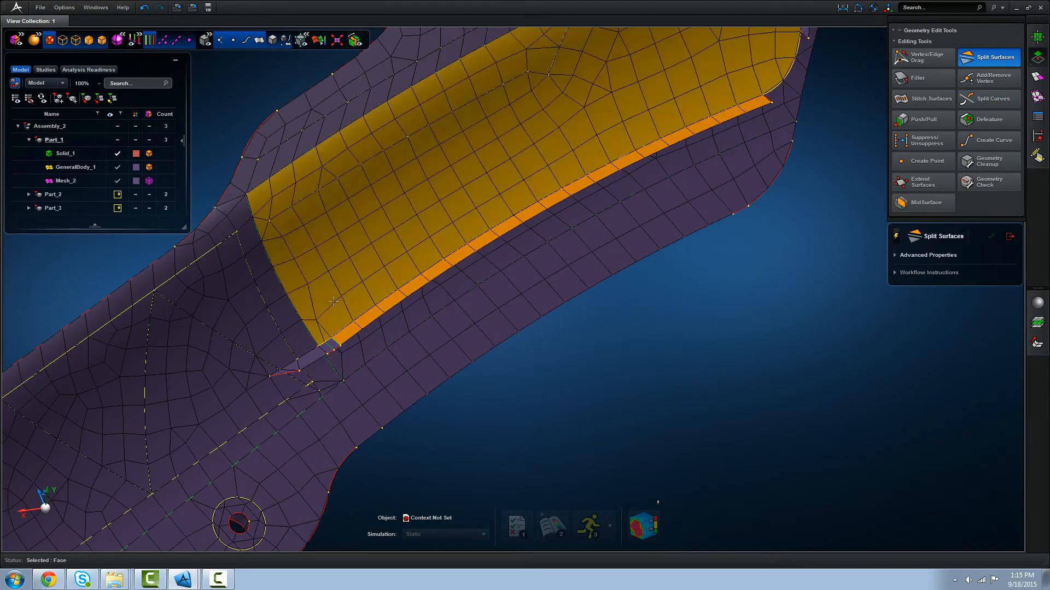
pyautogui.scroll(3, 328, 348)
pyautogui.click(330, 346)
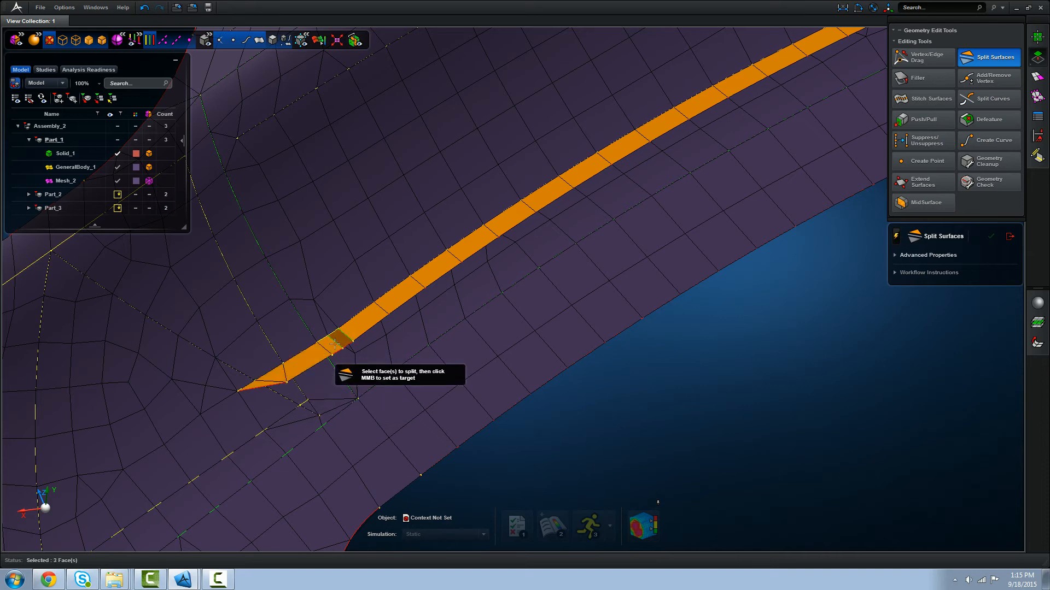
pyautogui.scroll(-5, 334, 347)
pyautogui.press('Delete')
pyautogui.scroll(6, 425, 269)
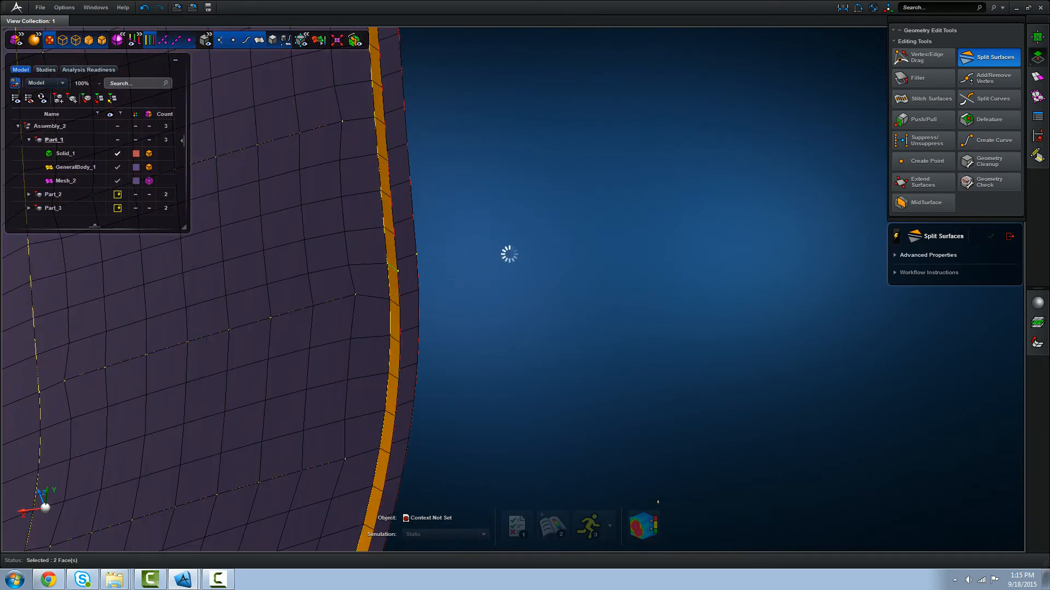
pyautogui.scroll(-10, 504, 256)
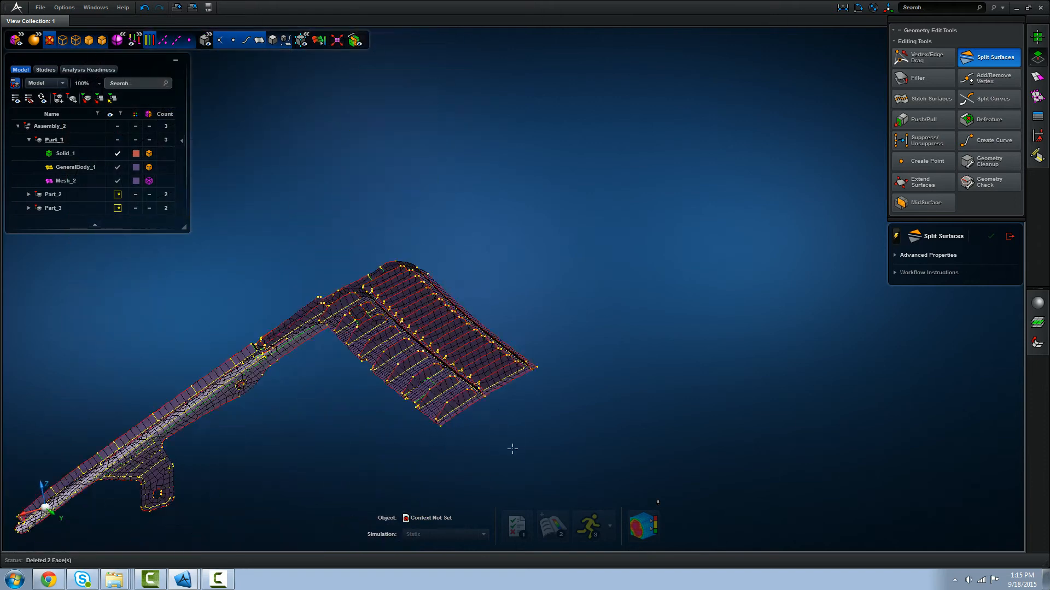
# Step: Delete the stray leftover curves beside the uppermost triangular rib on the arm
pyautogui.moveTo(508, 447); pyautogui.dragTo(538, 473, button='middle')
pyautogui.scroll(10, 153, 301)
pyautogui.moveTo(244, 290); pyautogui.dragTo(275, 309, button='middle')
pyautogui.scroll(3, 258, 231)
pyautogui.click(988, 99)
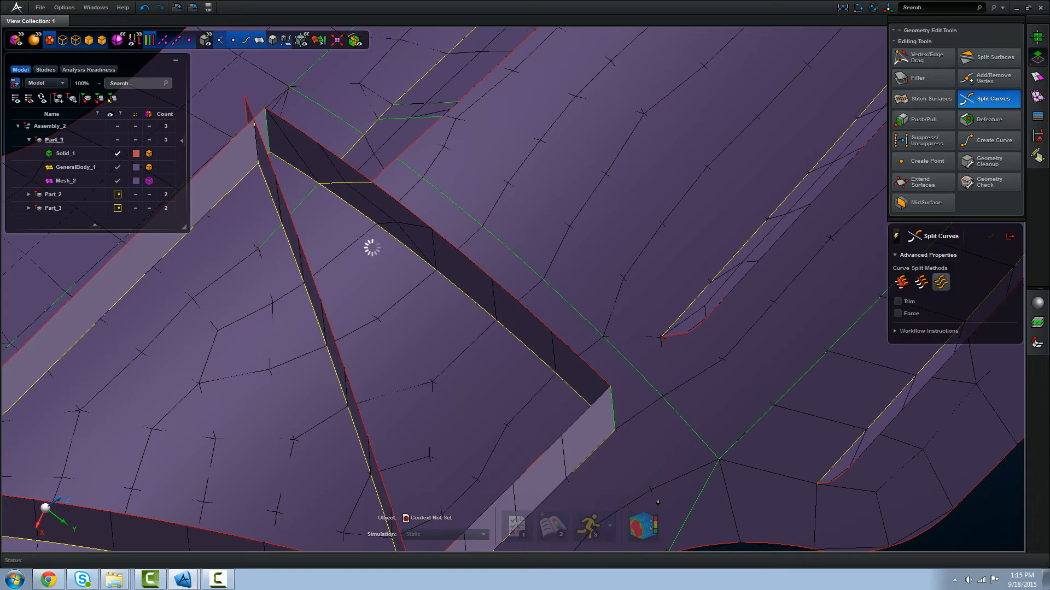
pyautogui.moveTo(359, 167); pyautogui.dragTo(360, 169)
pyautogui.scroll(-10, 391, 185)
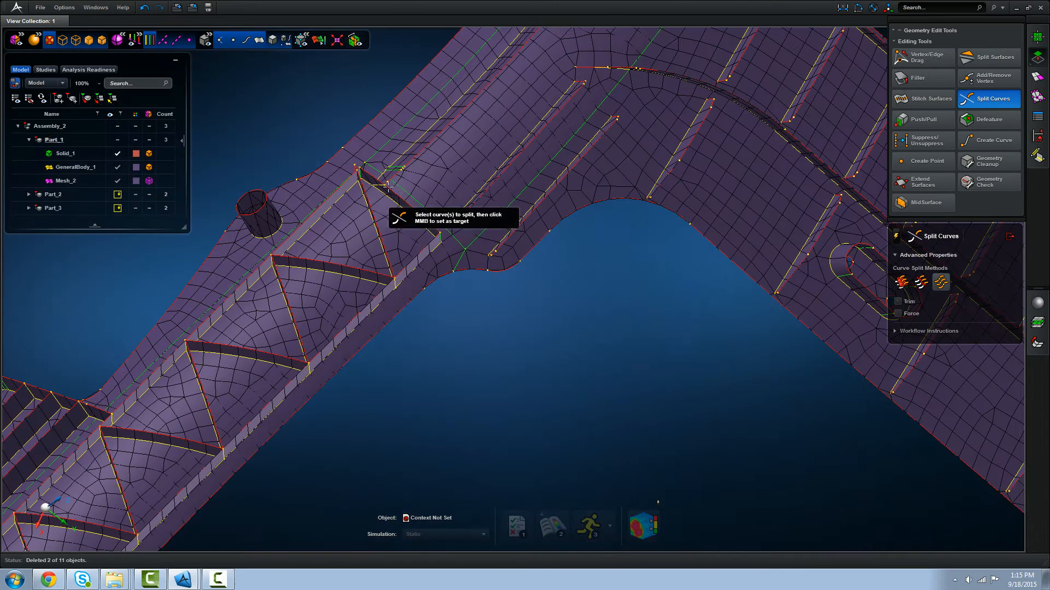
# Step: Delete the overhanging sliver face at the rib corner near the arm's rounded tip, along with its leftover curves
pyautogui.scroll(10, 255, 322)
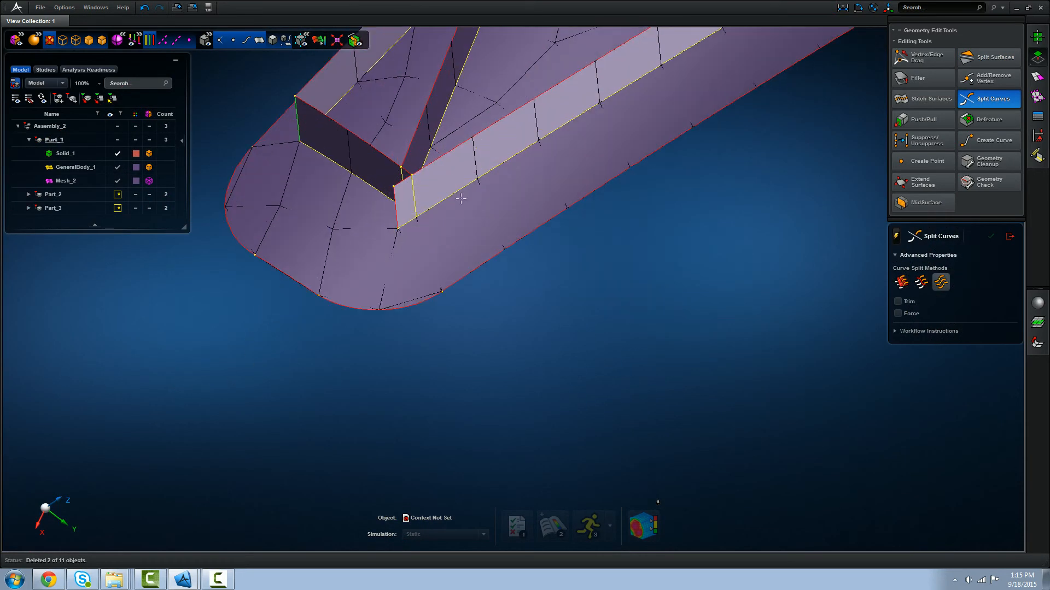
pyautogui.click(988, 57)
pyautogui.press('Delete')
pyautogui.click(964, 101)
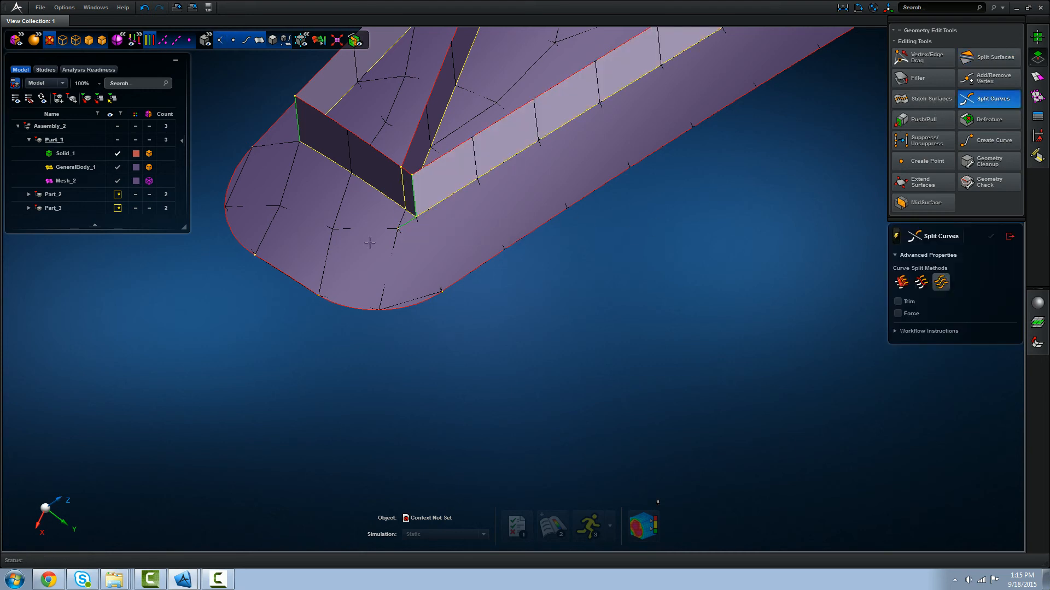
pyautogui.scroll(-5, 404, 233)
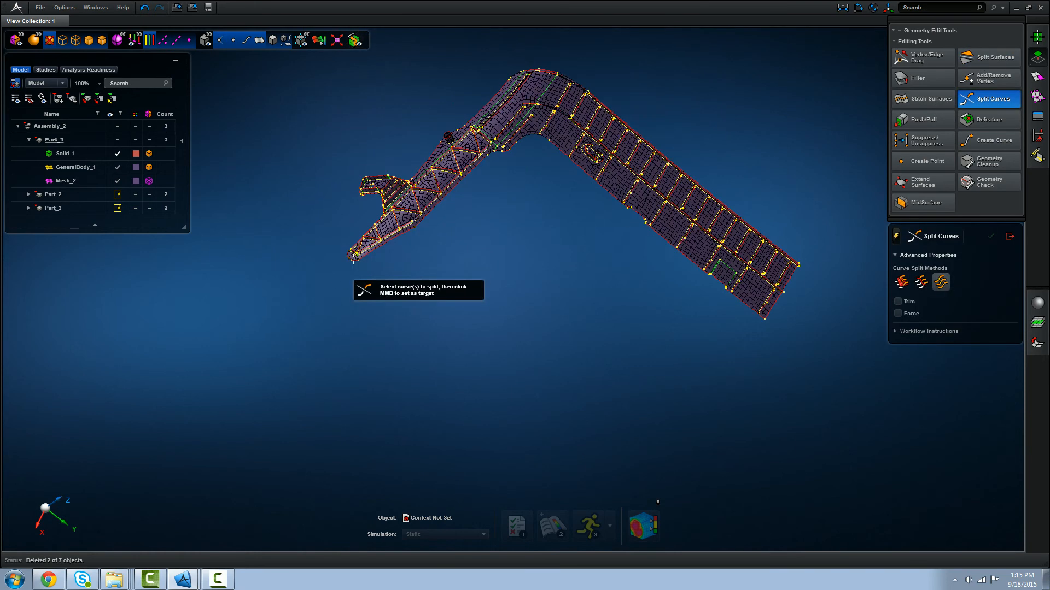
# Step: Remesh GeneralBody_1 with a 3 mm surface mesh, keeping washers enabled and overwriting the existing mesh
pyautogui.scroll(5, 647, 76)
pyautogui.moveTo(515, 159); pyautogui.dragTo(588, 144, button='middle')
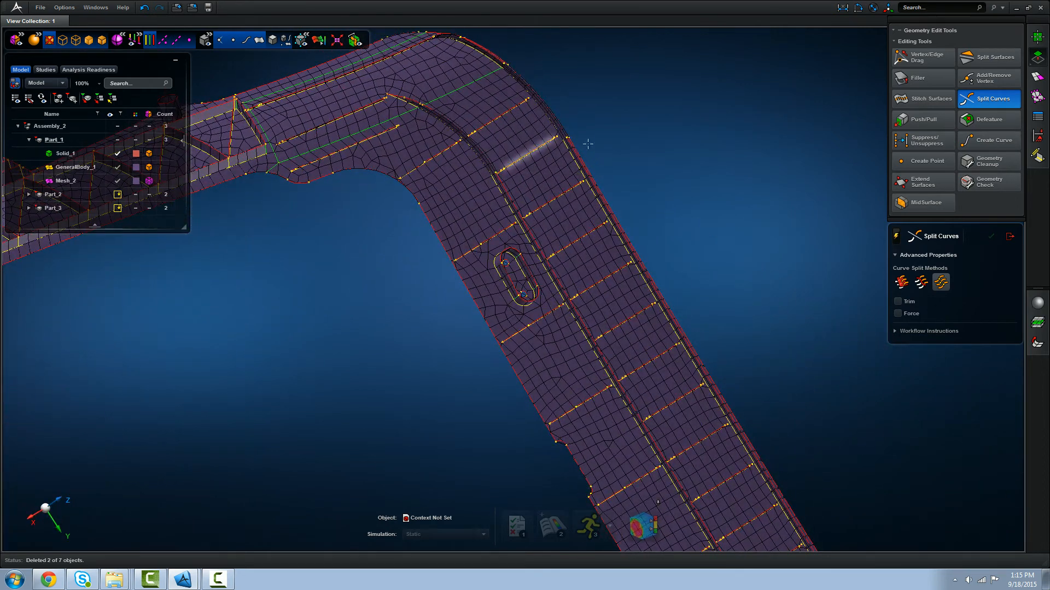
pyautogui.click(1037, 76)
pyautogui.click(988, 57)
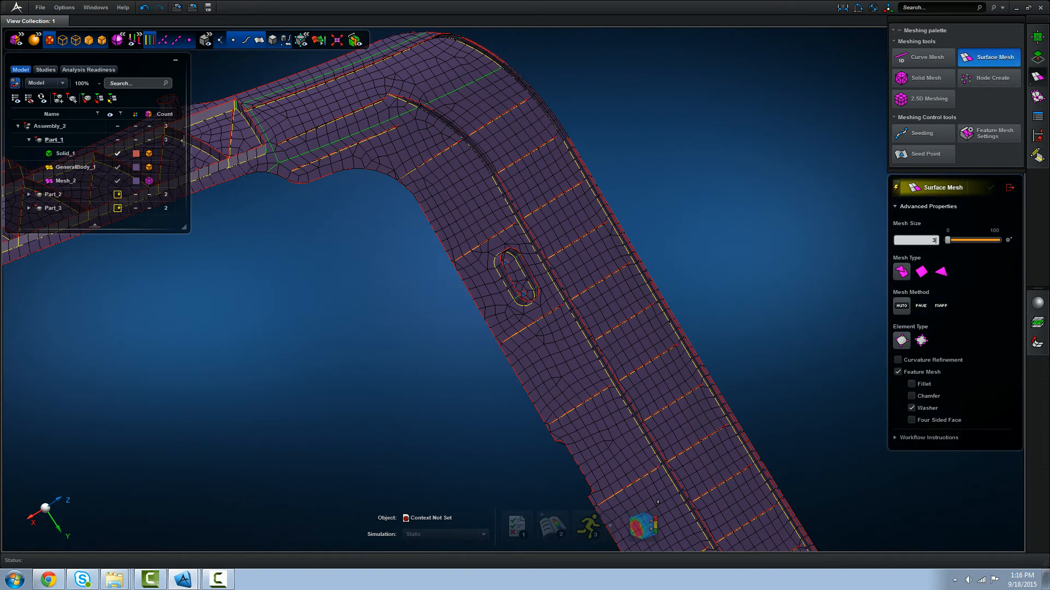
pyautogui.press('Return')
pyautogui.click(606, 279)
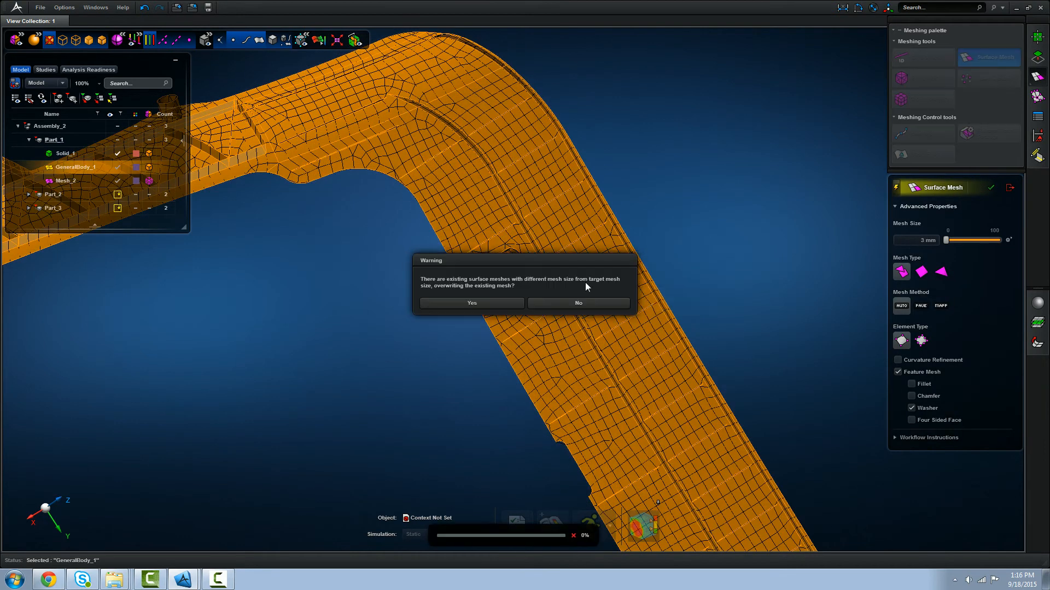
pyautogui.click(472, 303)
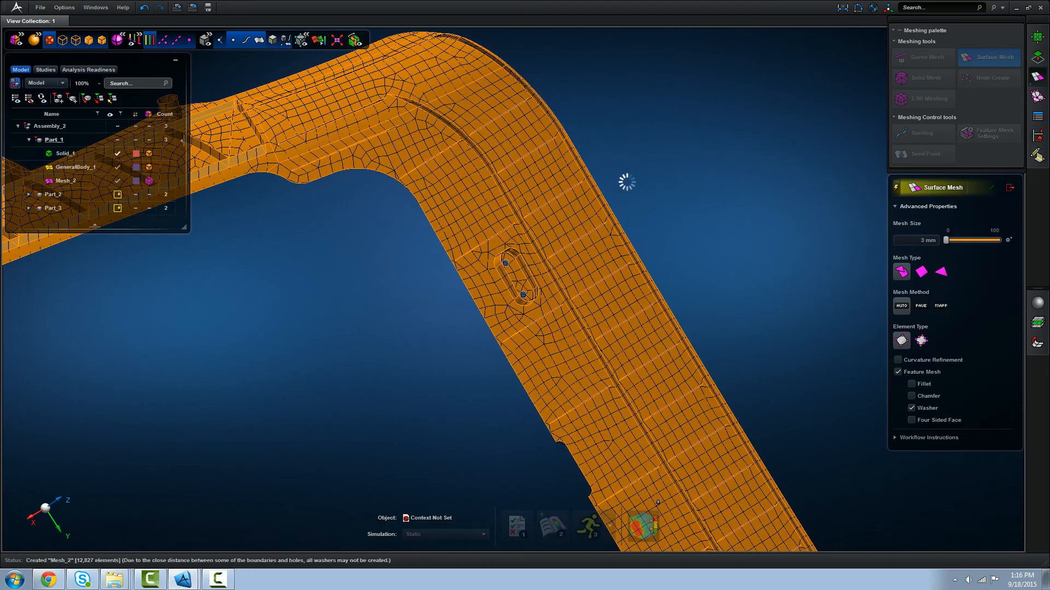
# Step: Set up Split Surfaces to divide a face along a drawn path, leaving Trim and Snap off
pyautogui.moveTo(632, 188)
pyautogui.mouseDown(button='middle')
pyautogui.moveTo(673, 237)
pyautogui.moveTo(640, 189)
pyautogui.mouseUp(button='middle')
pyautogui.scroll(-5, 641, 189)
pyautogui.scroll(5, 534, 175)
pyautogui.scroll(3, 722, 234)
pyautogui.click(1035, 60)
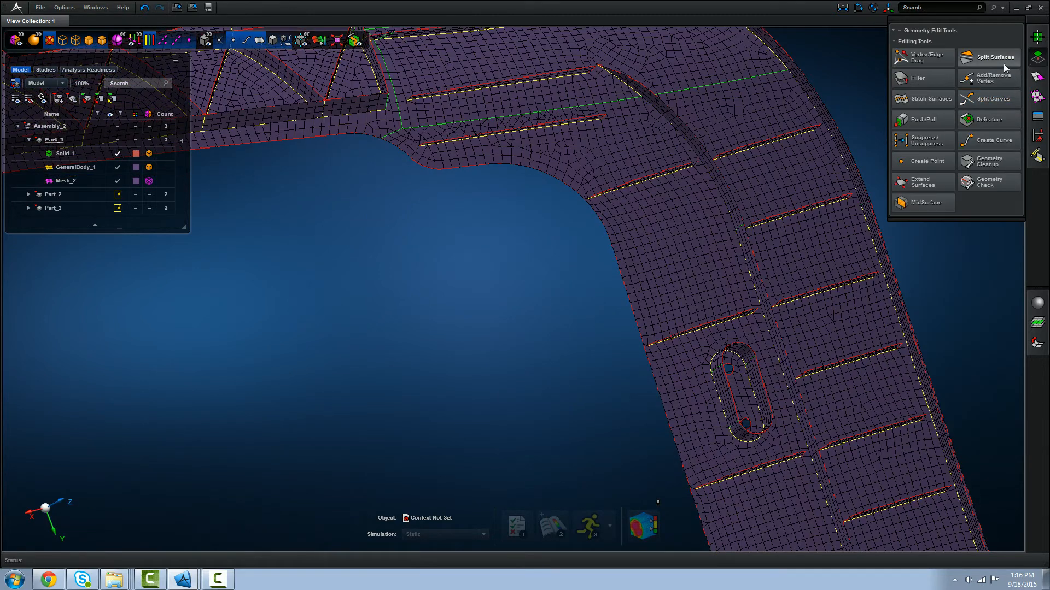
pyautogui.scroll(5, 497, 175)
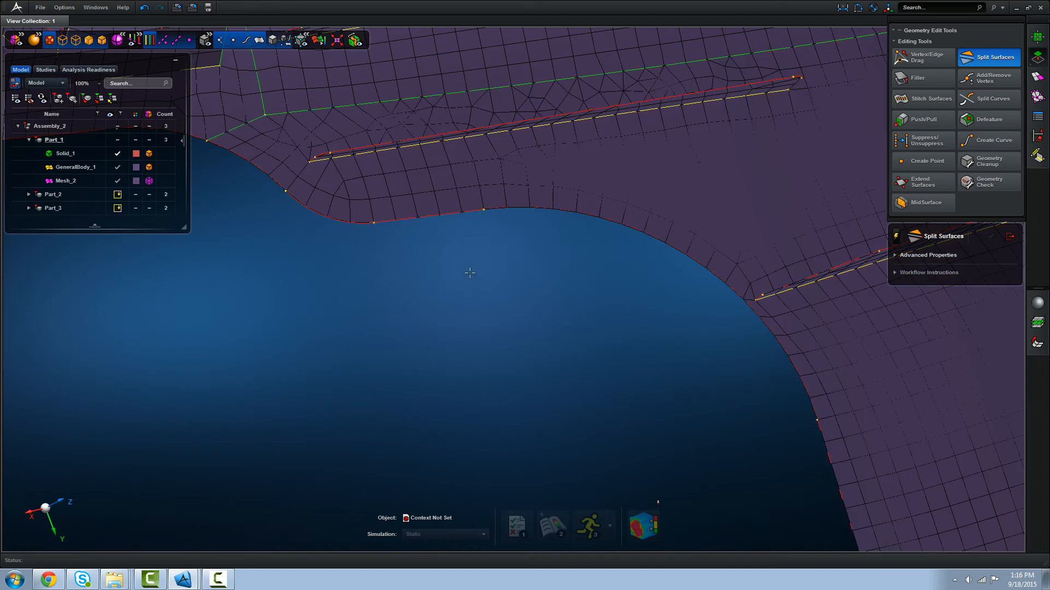
pyautogui.moveTo(452, 286); pyautogui.dragTo(460, 265, button='middle')
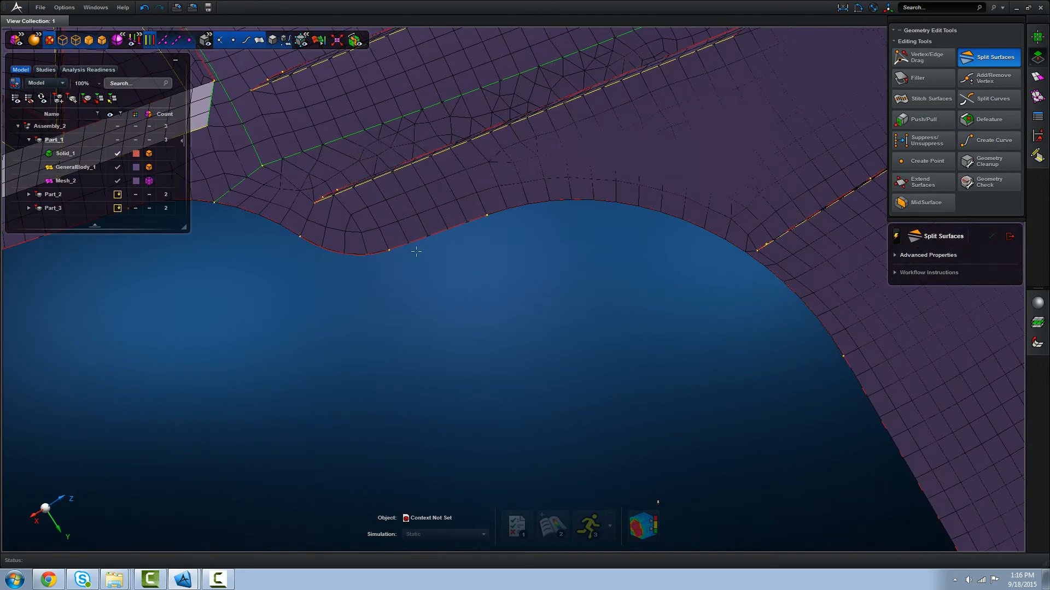
pyautogui.scroll(-5, 406, 252)
pyautogui.scroll(3, 523, 129)
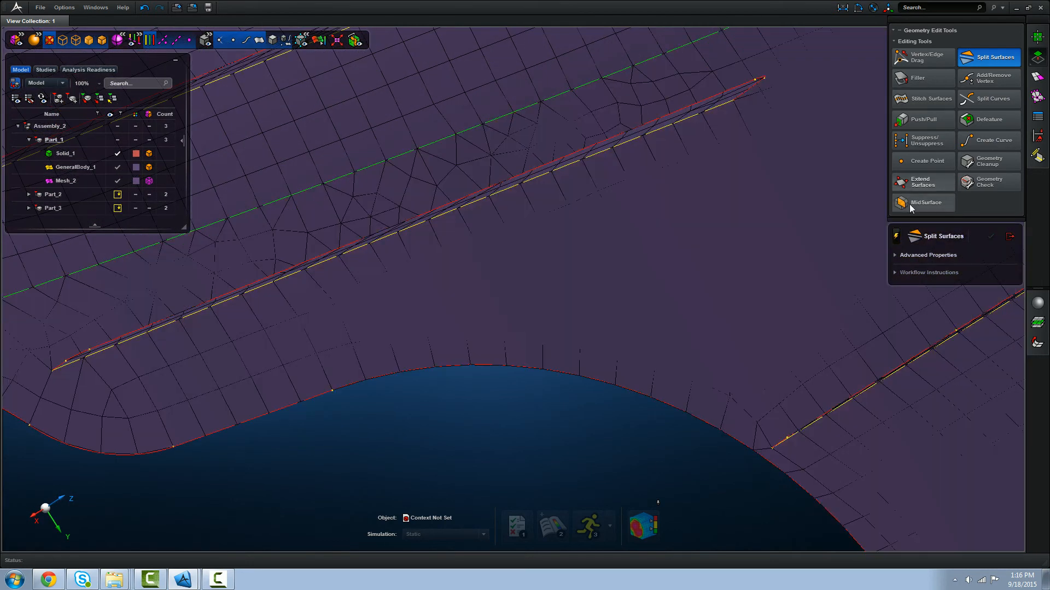
pyautogui.click(910, 258)
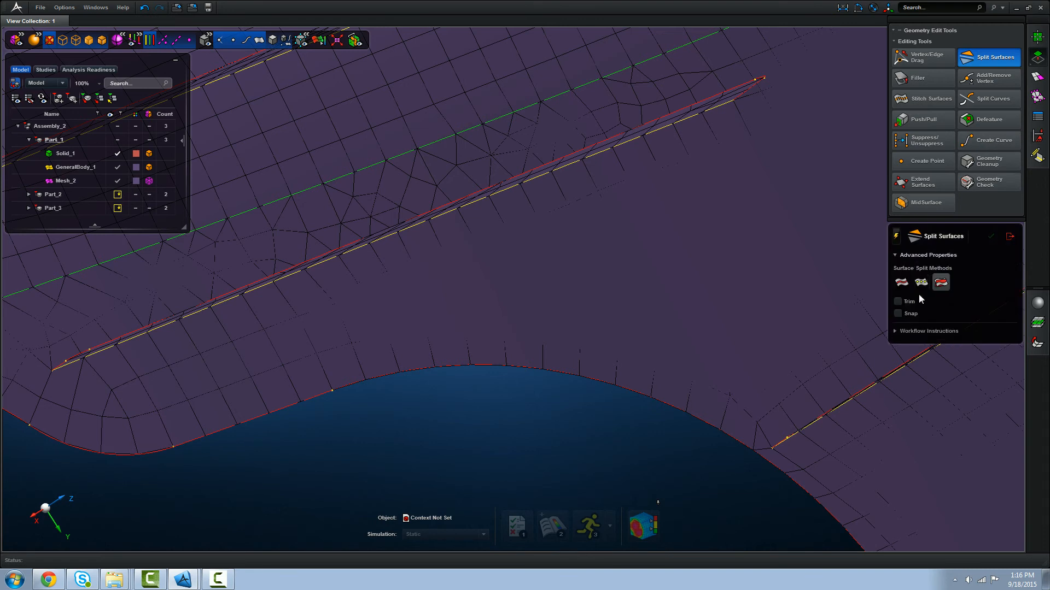
pyautogui.click(919, 289)
# Step: Target the face around the rib nearest the concave edge and draw a split path from the vertex at the rib's lower end
pyautogui.scroll(-3, 664, 289)
pyautogui.click(628, 270)
pyautogui.middleClick(567, 370)
pyautogui.moveTo(278, 317); pyautogui.dragTo(287, 300, button='middle')
pyautogui.click(299, 383)
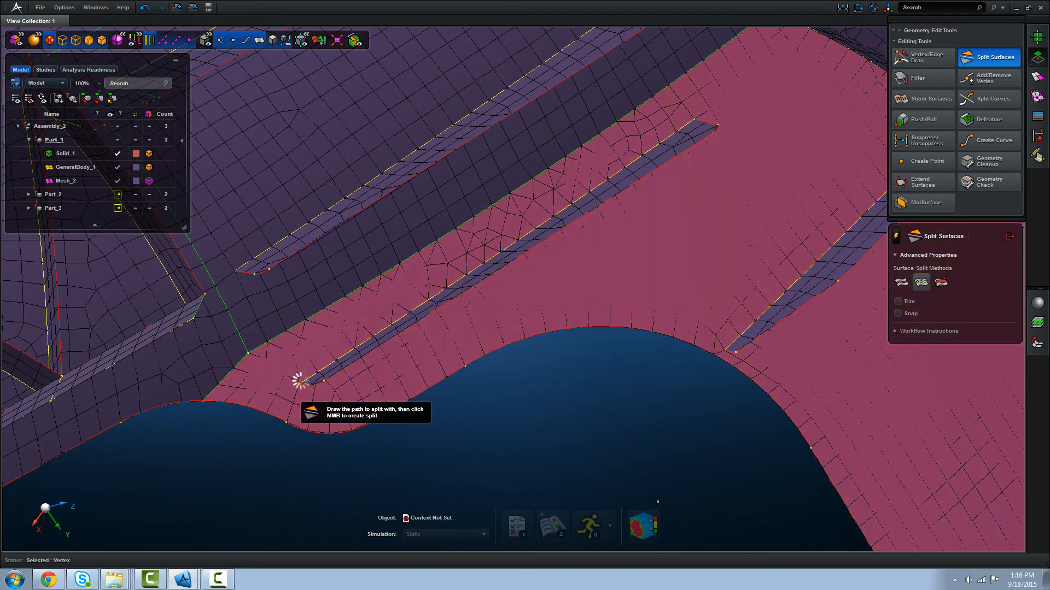
# Step: Split the same face from the vertex at the rib's upper end across to the long neighbouring edge parallel to the rib
pyautogui.click(694, 119)
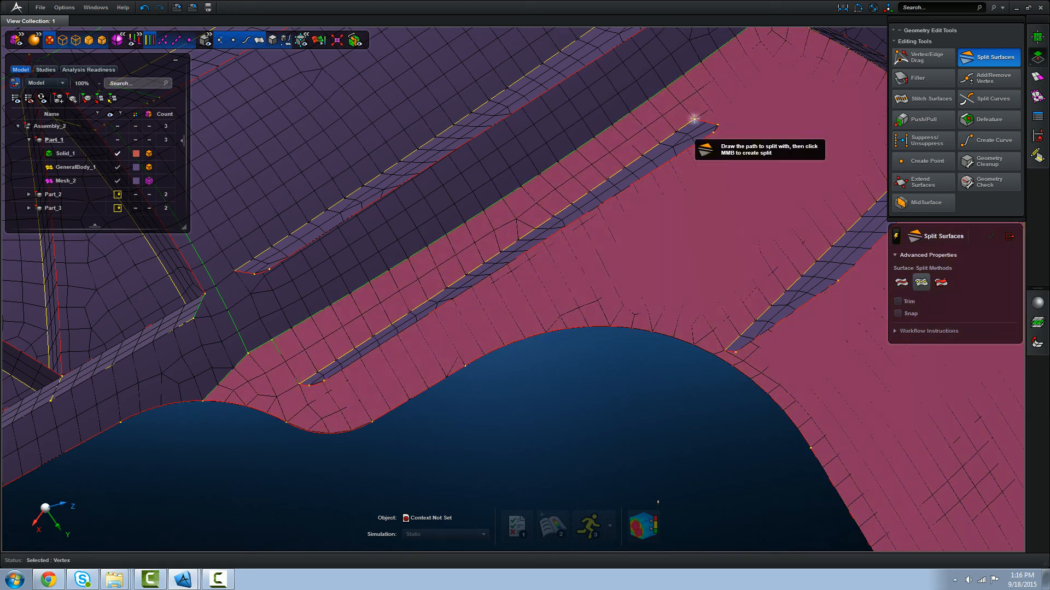
pyautogui.click(663, 89)
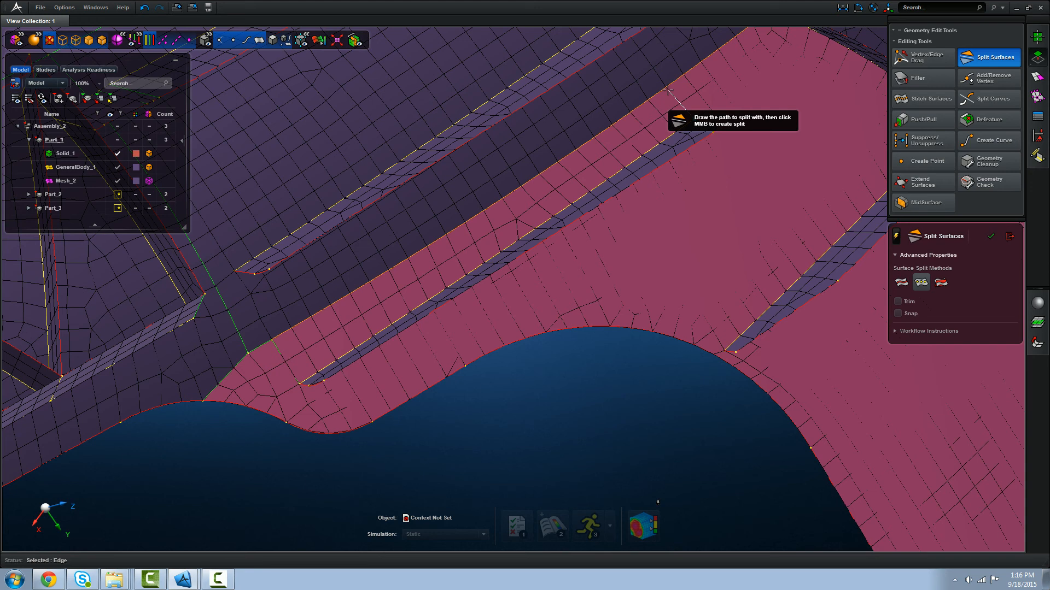
pyautogui.middleClick(677, 103)
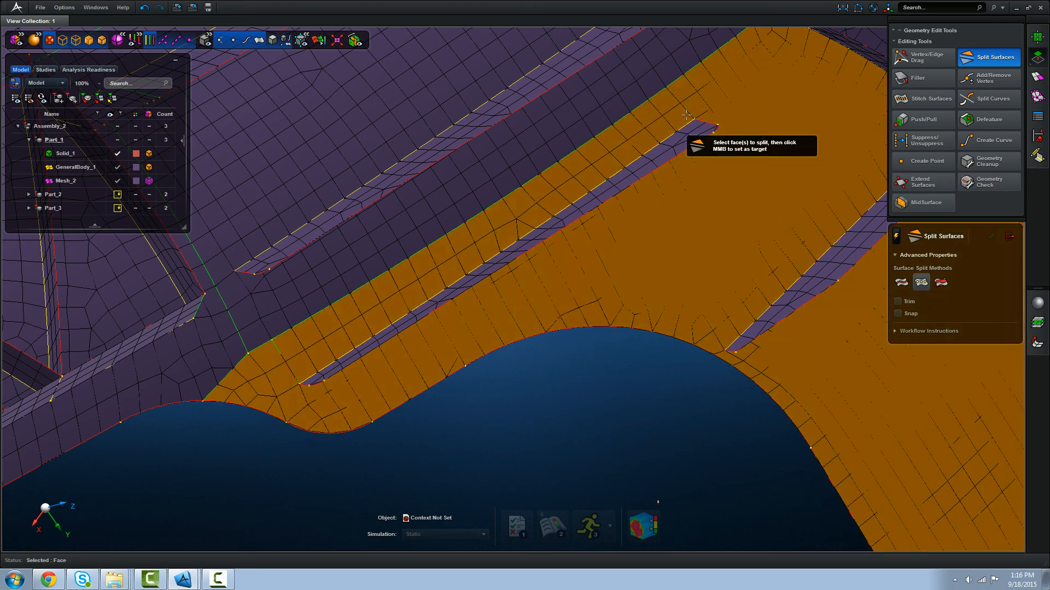
pyautogui.click(690, 118)
pyautogui.middleClick(692, 119)
pyautogui.click(693, 117)
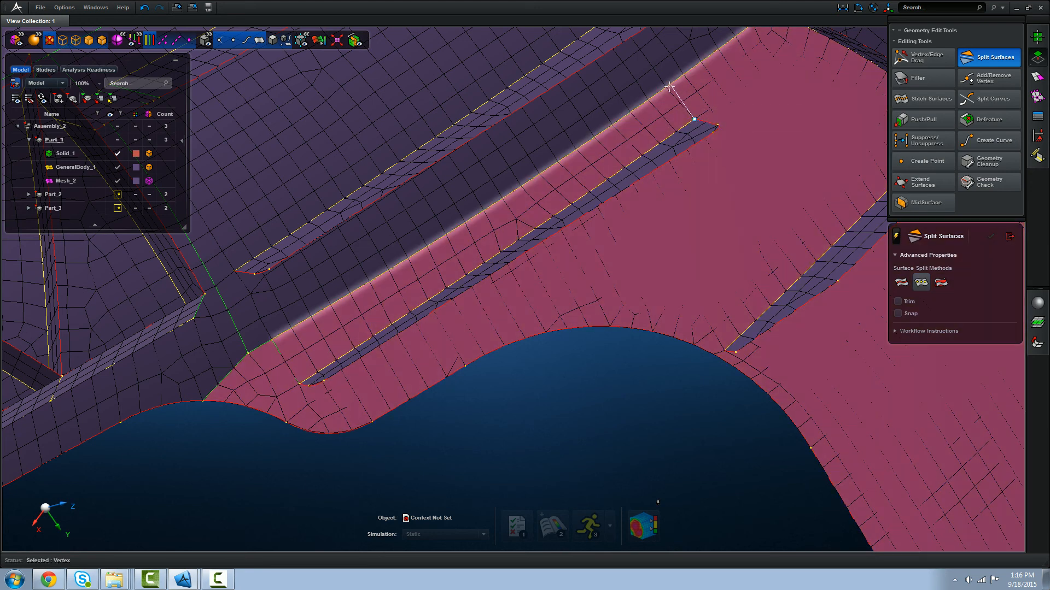
pyautogui.moveTo(637, 338); pyautogui.dragTo(641, 375, button='middle')
pyautogui.scroll(-4, 622, 312)
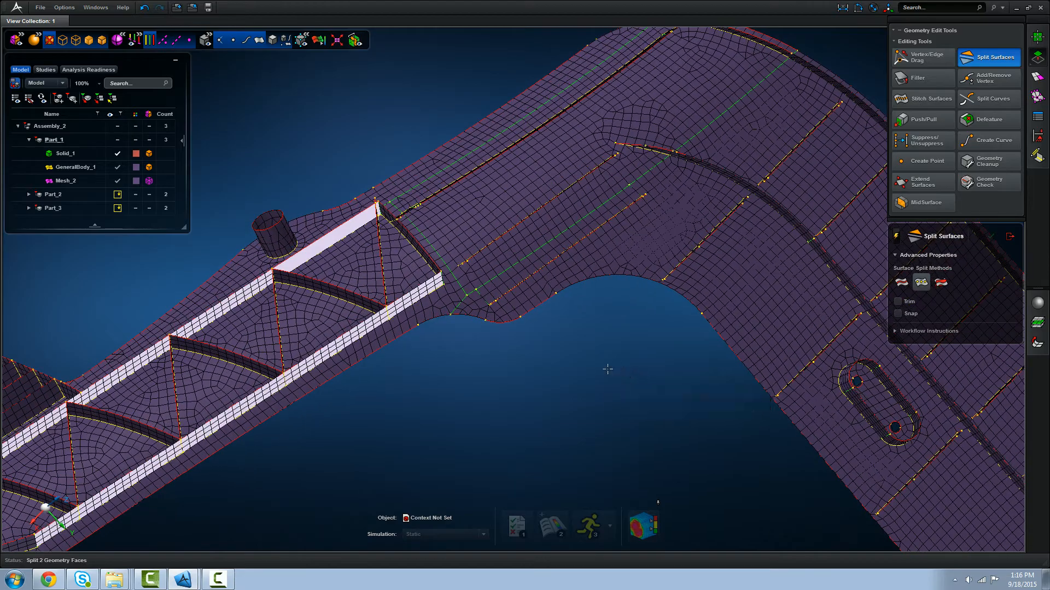
pyautogui.moveTo(572, 371); pyautogui.dragTo(571, 392, button='middle')
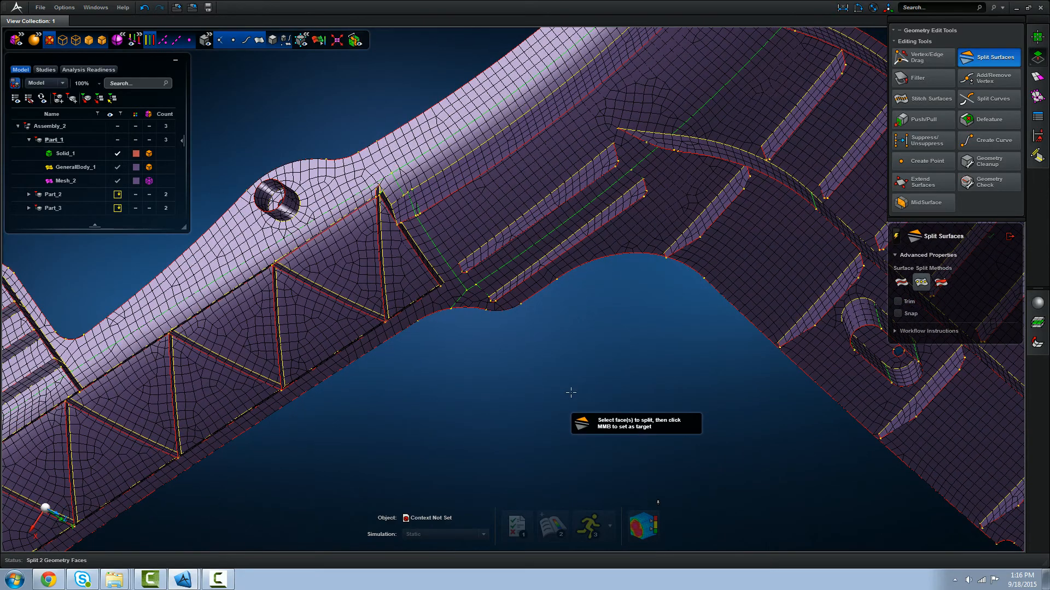